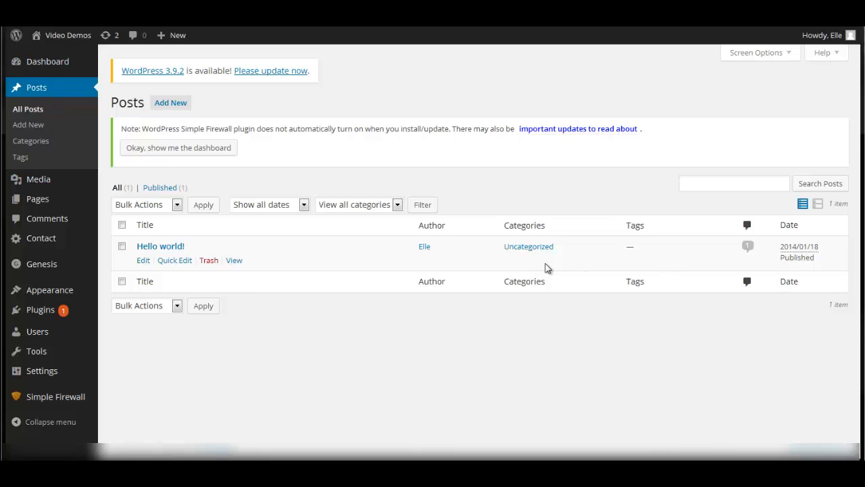
Move the "Hello world!" post to the trash and start a new post.
mouse_move(223, 266)
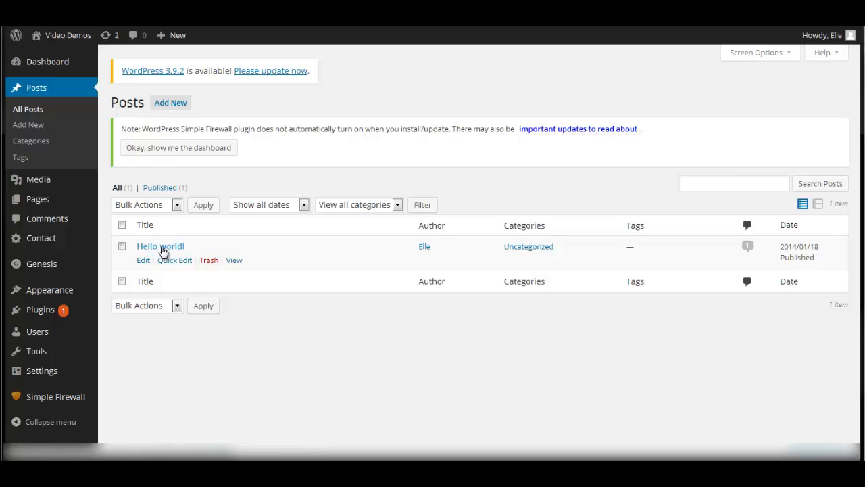
left_click(209, 262)
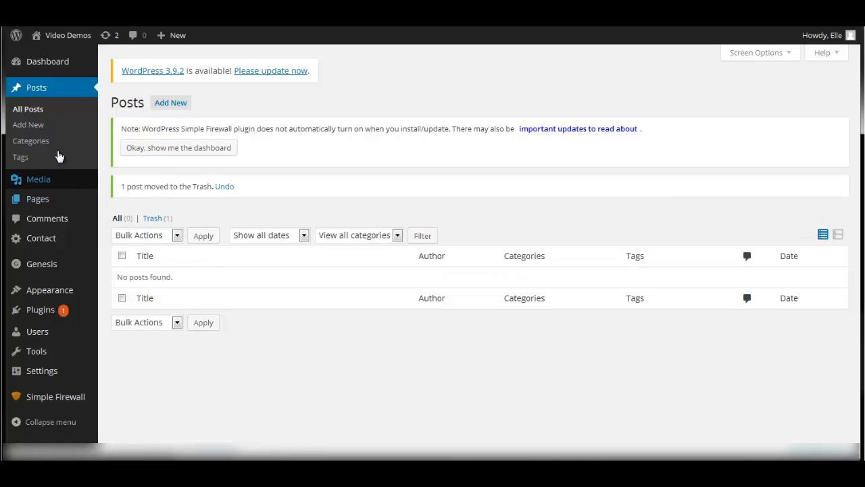
left_click(24, 126)
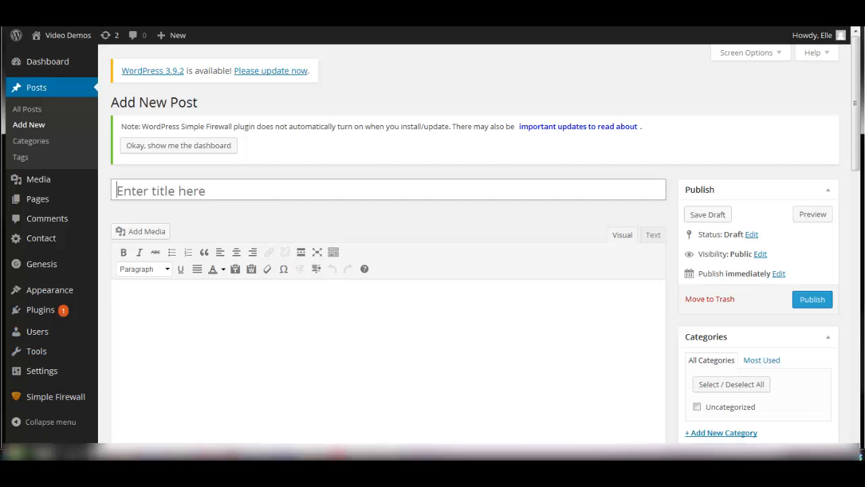
Switch to the file explorer and open the Word document "Post 1 - Hybrid Cars" from the tutorial site's Posts folder.
left_click(98, 454)
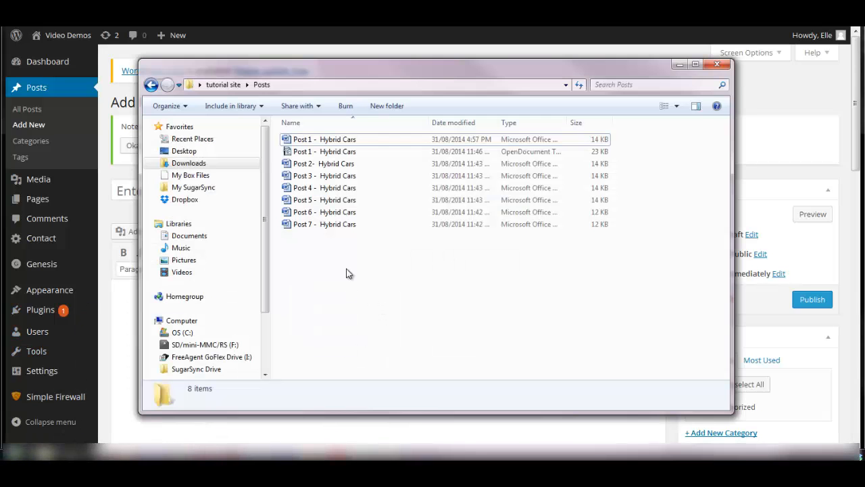
left_click(225, 84)
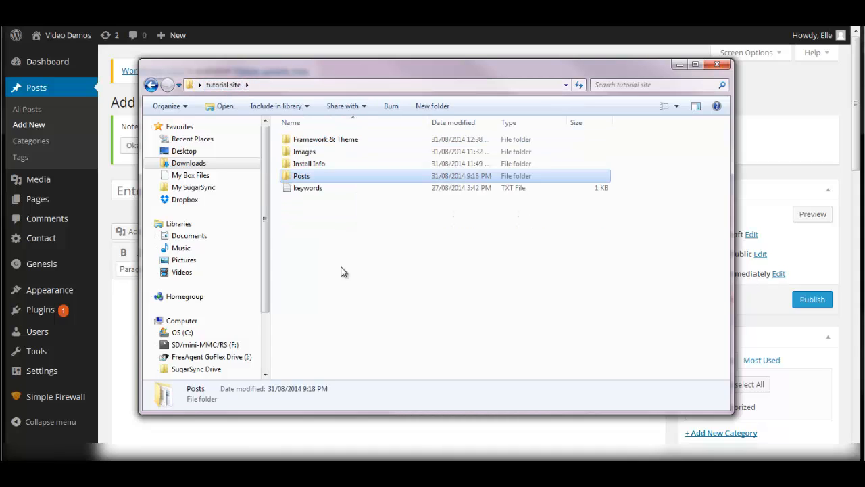
double_click(315, 176)
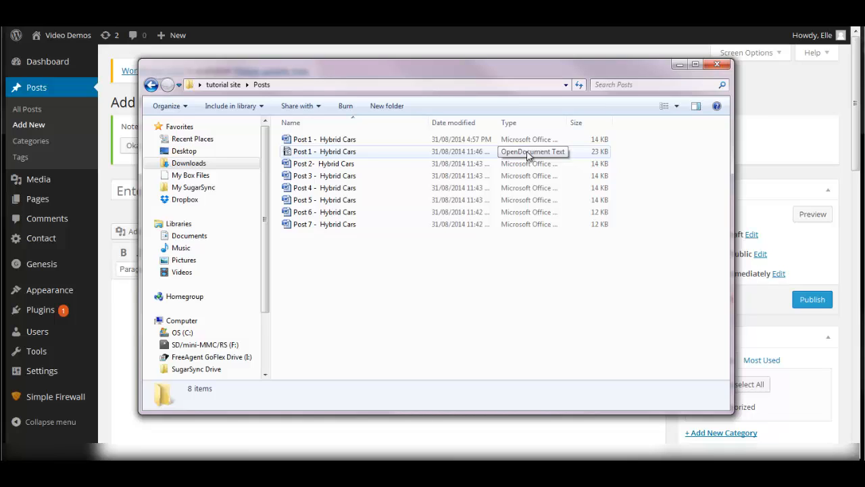
double_click(336, 142)
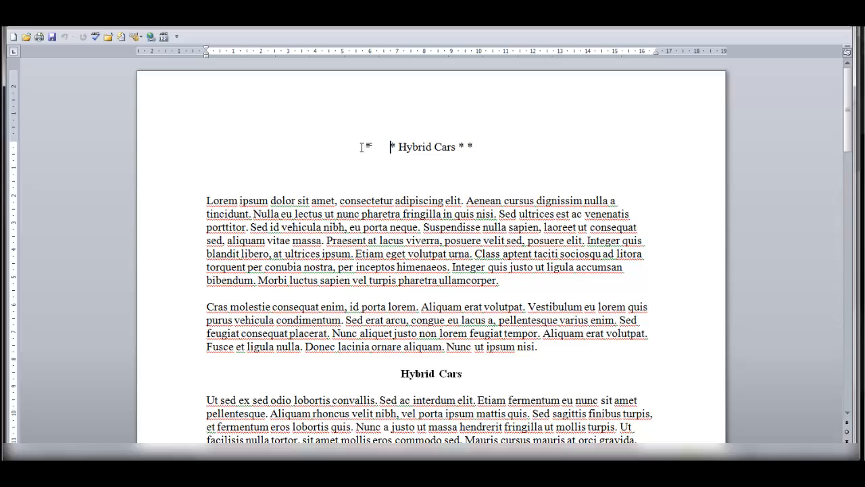
Copy the title line "* Hybrid Cars * *" from the Word document into the new WordPress post's title field.
left_click_drag(483, 143, 392, 142)
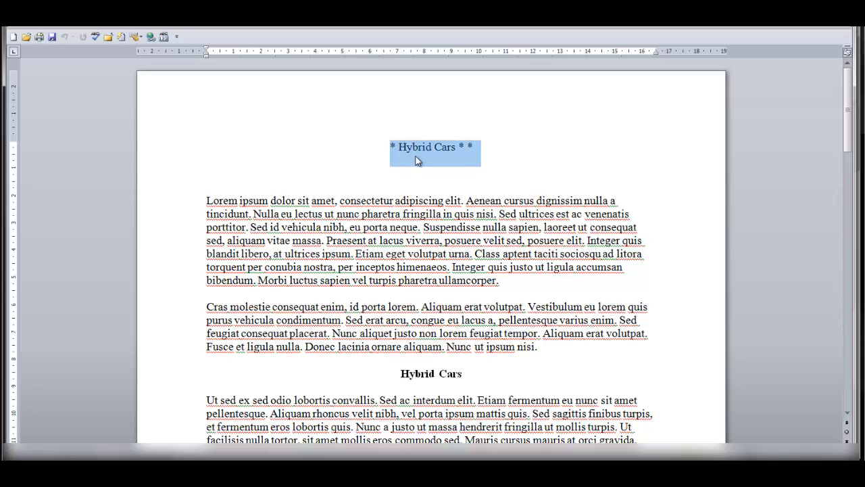
right_click(416, 160)
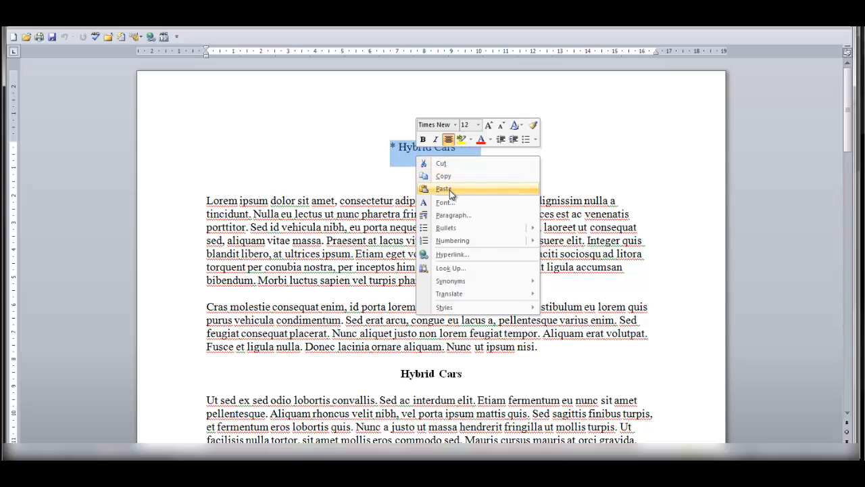
left_click(444, 177)
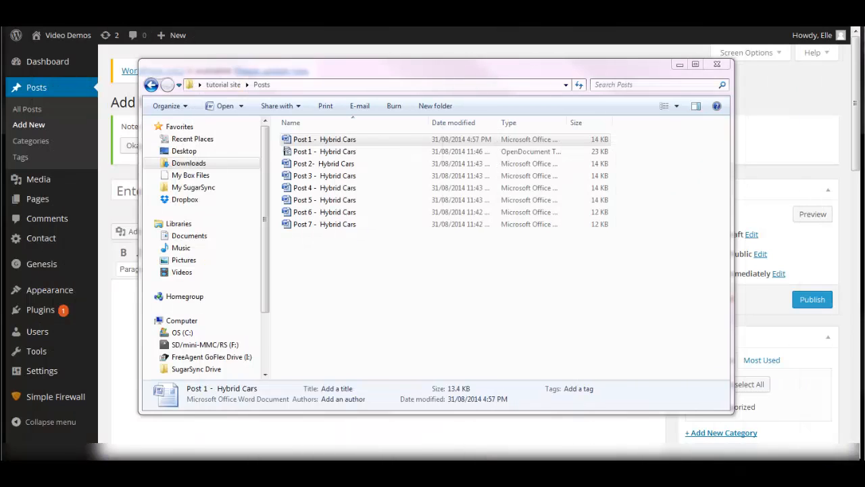
left_click(678, 65)
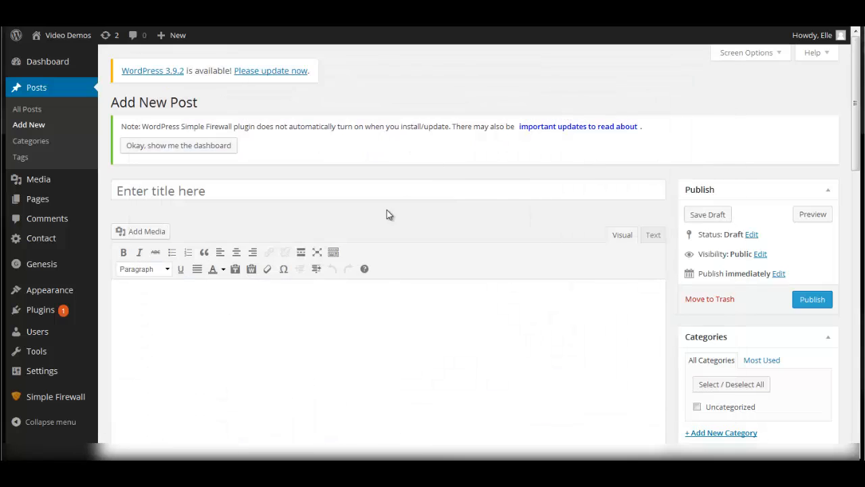
left_click(193, 193)
right_click(194, 192)
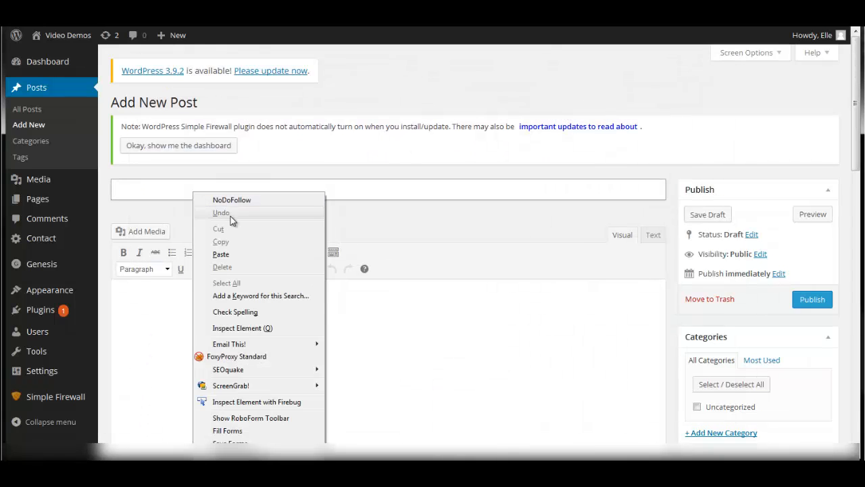
left_click(221, 254)
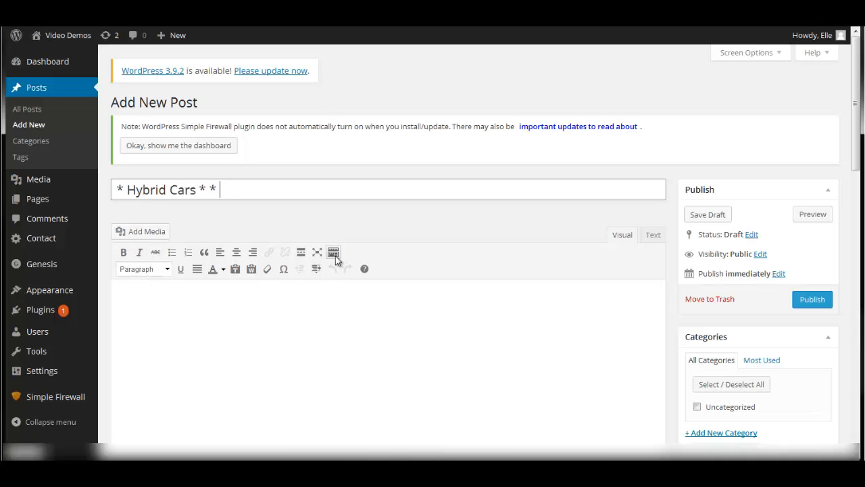
Insert the copied article text into the post body using Paste from Word.
left_click(252, 269)
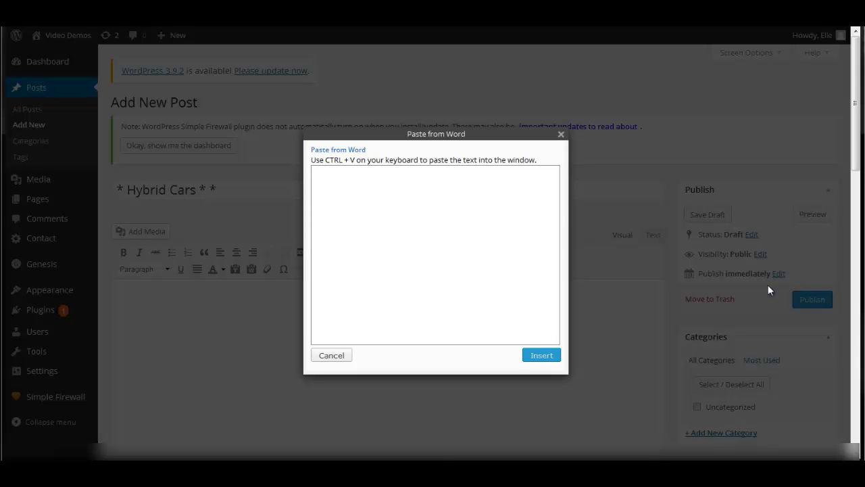
right_click(395, 275)
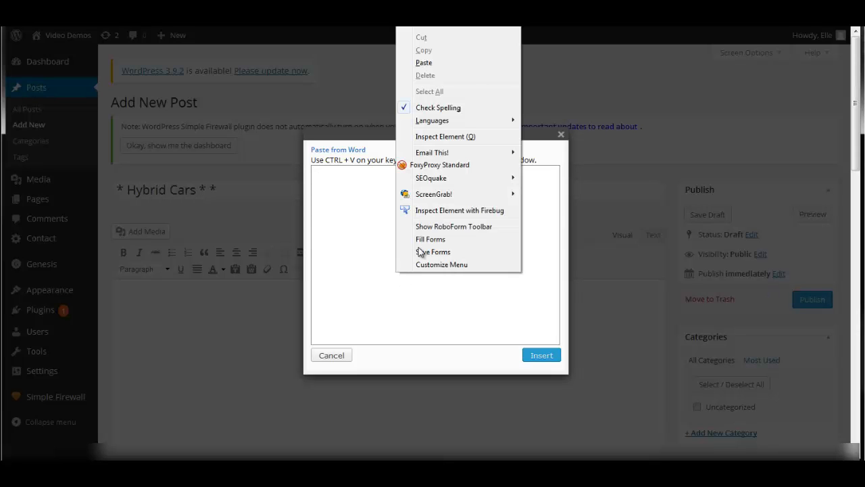
left_click(432, 65)
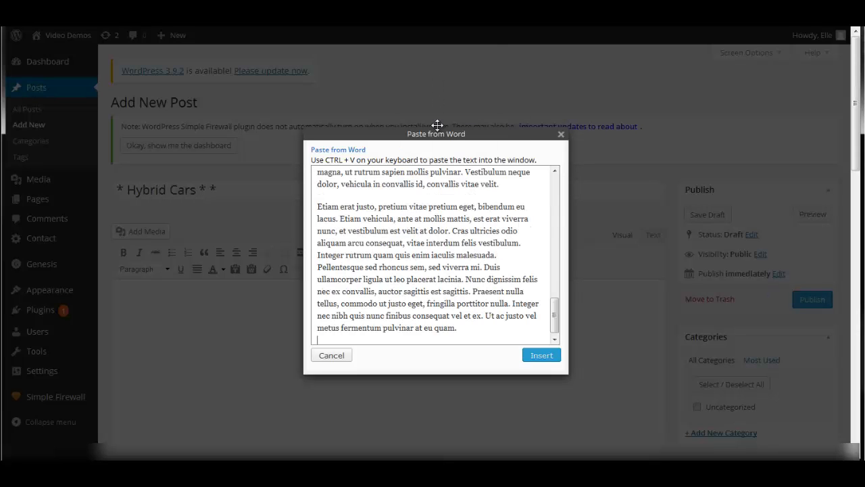
left_click(543, 359)
left_click(485, 330)
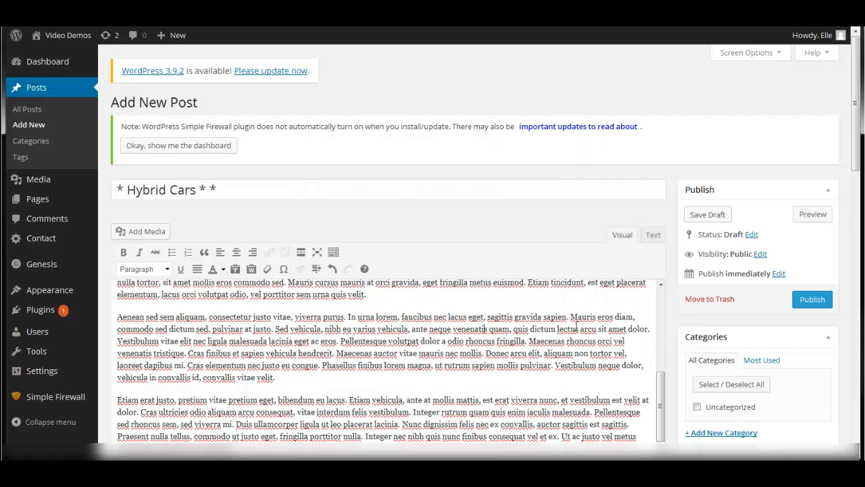
Format the centred "Hybrid Cars" subheading in the post body as Heading 2.
scroll(573, 319, "down", 1)
scroll(698, 308, "down", 2)
scroll(505, 233, "up", 2)
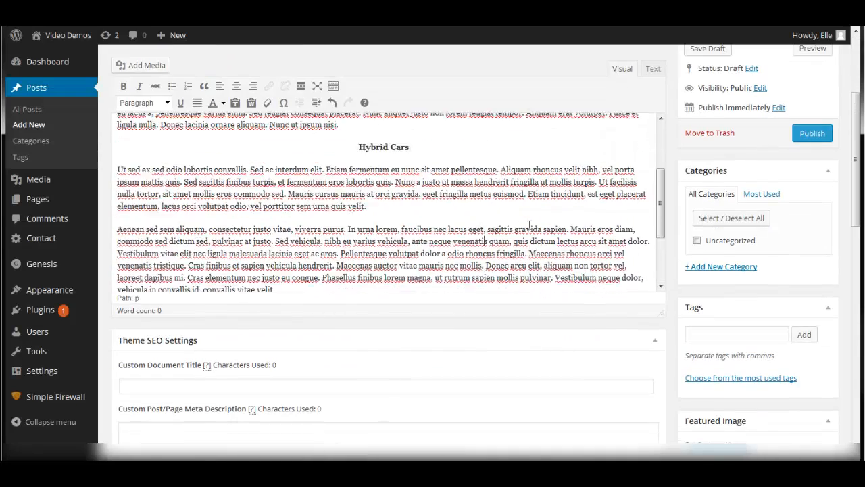
left_click_drag(411, 224, 366, 225)
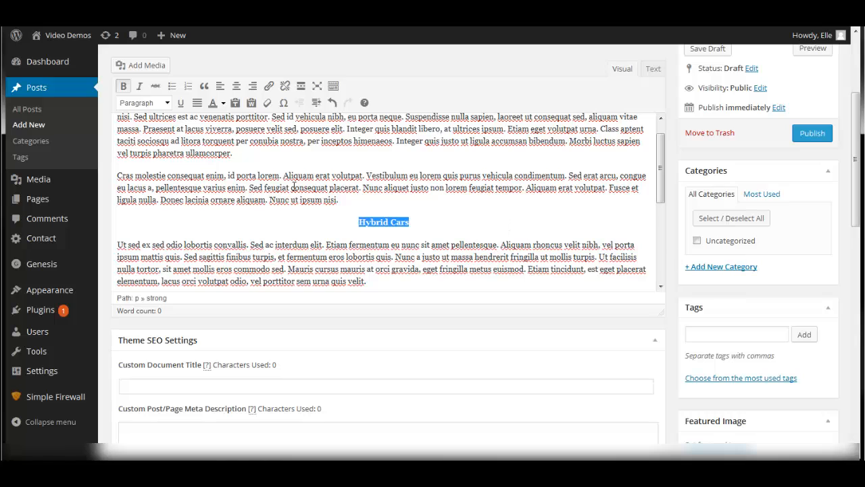
left_click(168, 103)
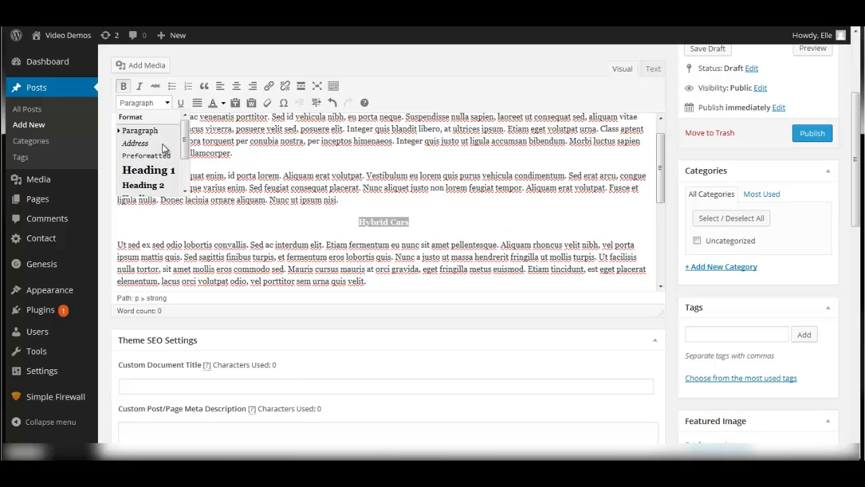
left_click(150, 186)
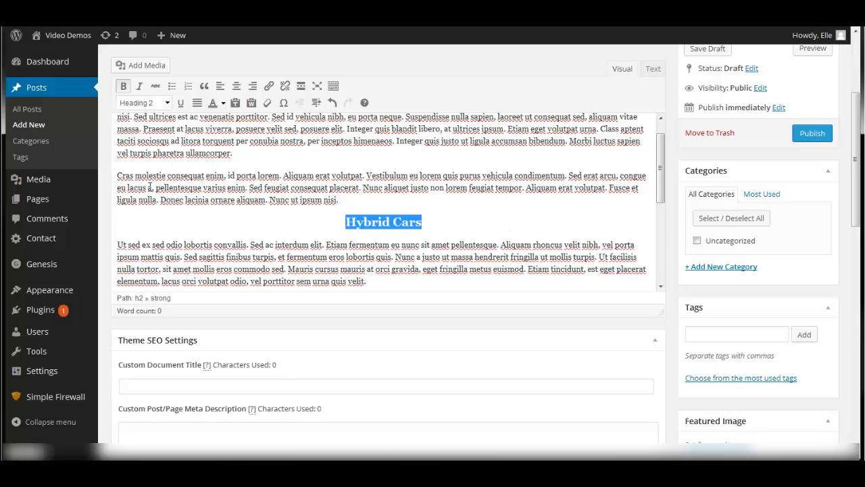
left_click(450, 222)
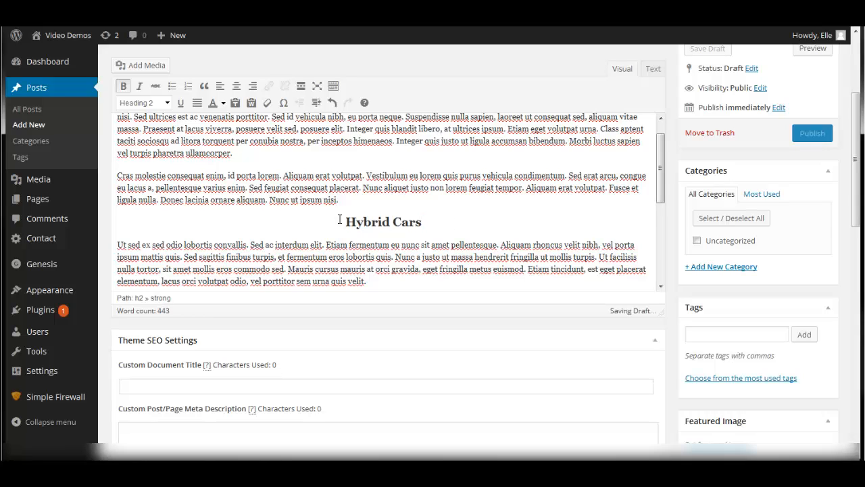
left_click_drag(344, 222, 422, 222)
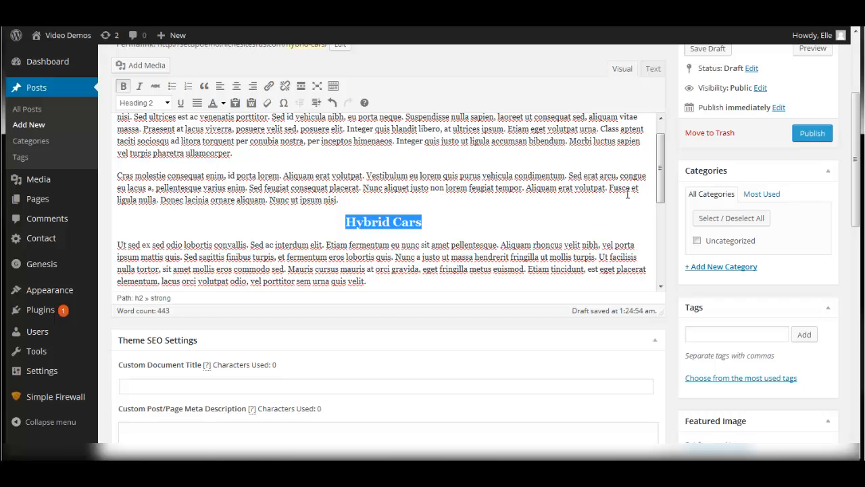
left_click_drag(661, 189, 660, 182)
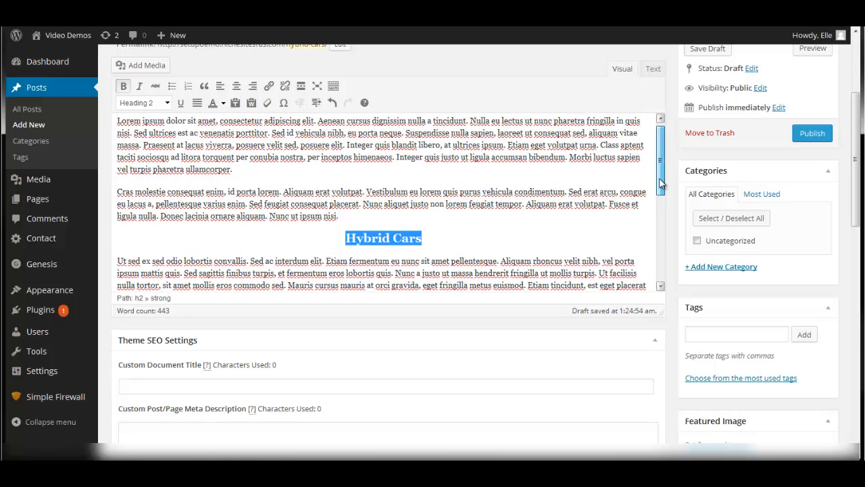
scroll(238, 172, "down", 1)
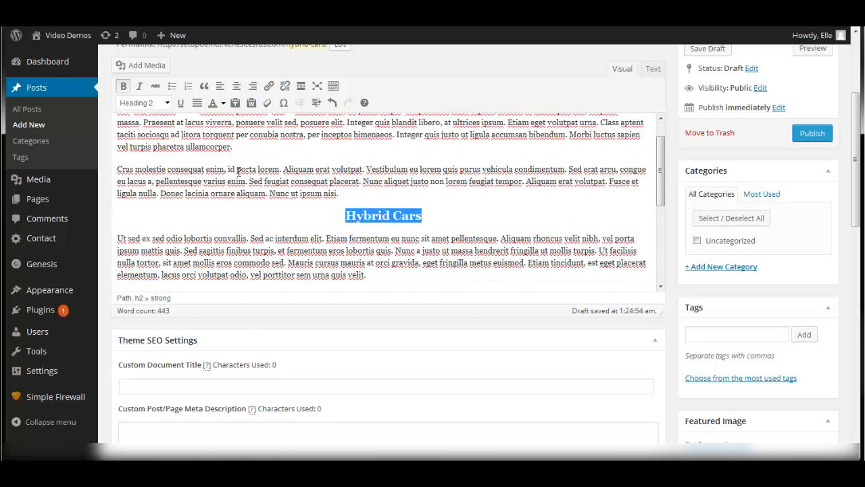
scroll(238, 172, "down", 1)
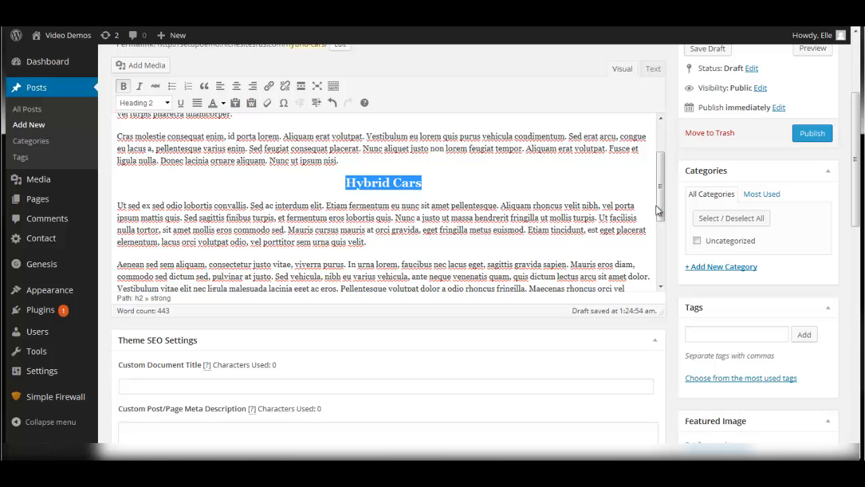
left_click_drag(658, 213, 678, 252)
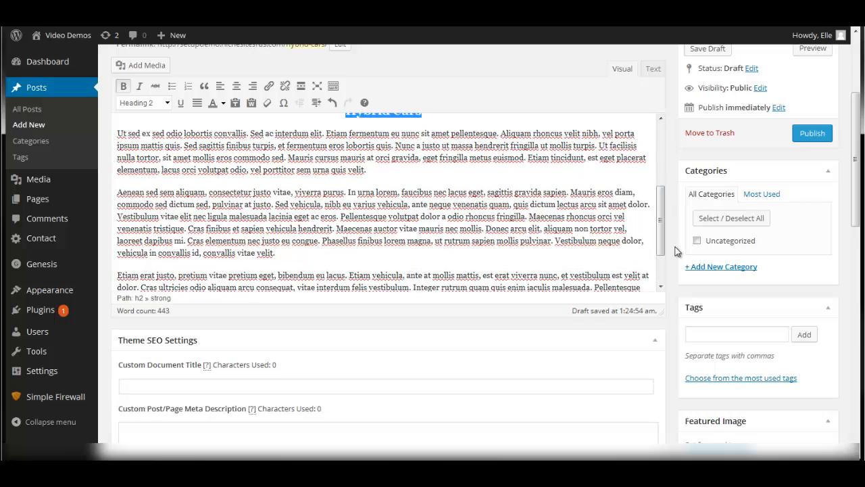
Copy the sentence following "Meta Description:" in the Word document into the post's Custom Post/Page Meta Description field.
scroll(674, 258, "down", 3)
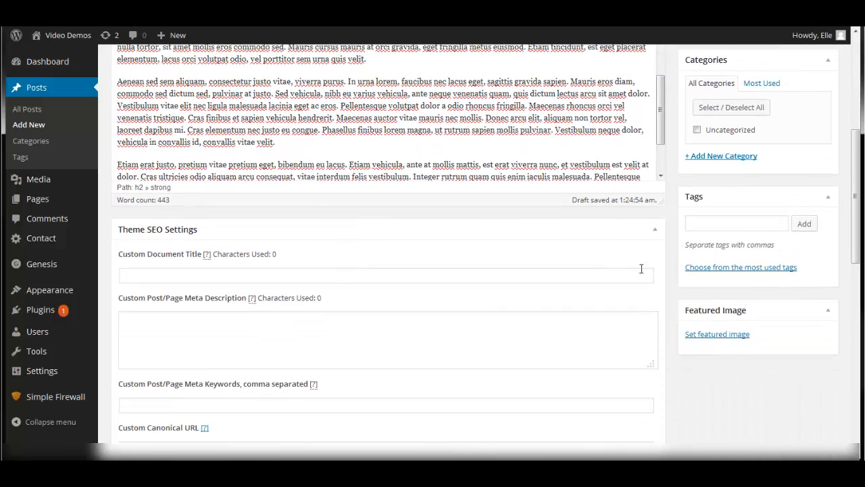
left_click(226, 331)
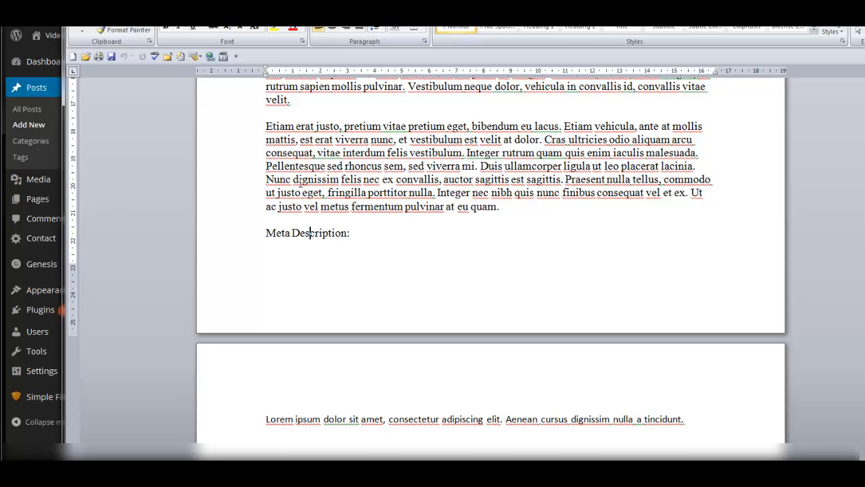
left_click_drag(699, 421, 297, 430)
right_click(298, 422)
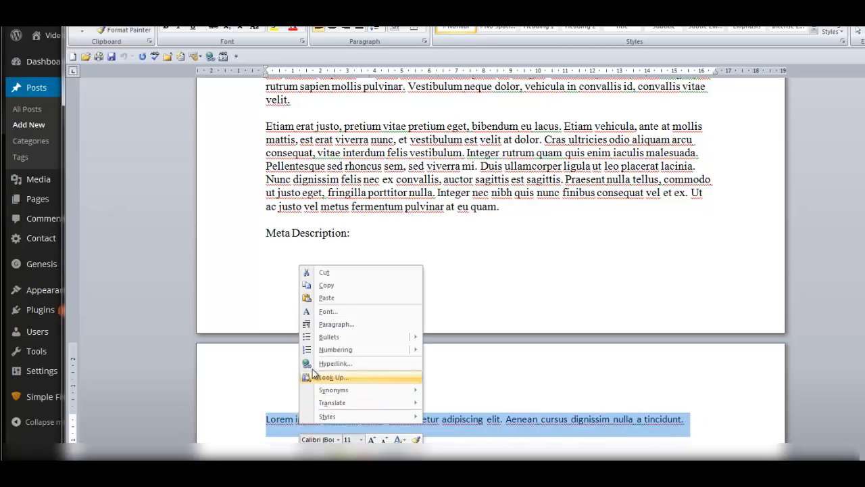
left_click(331, 286)
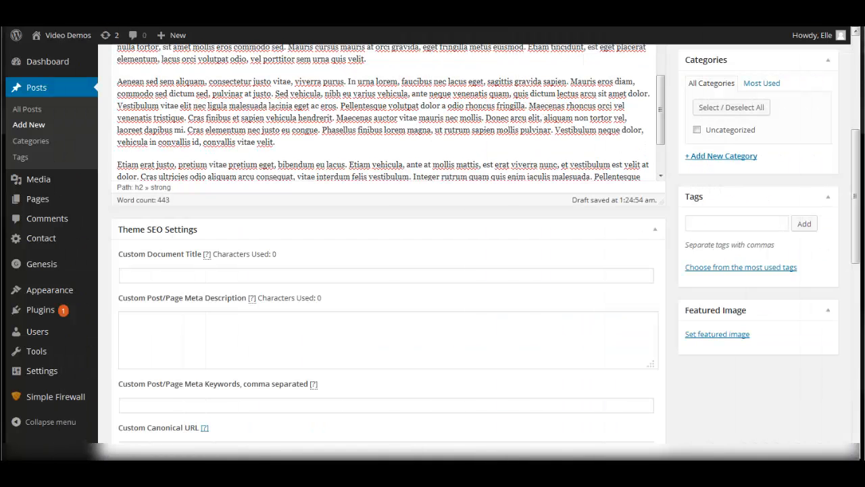
left_click(213, 342)
right_click(212, 343)
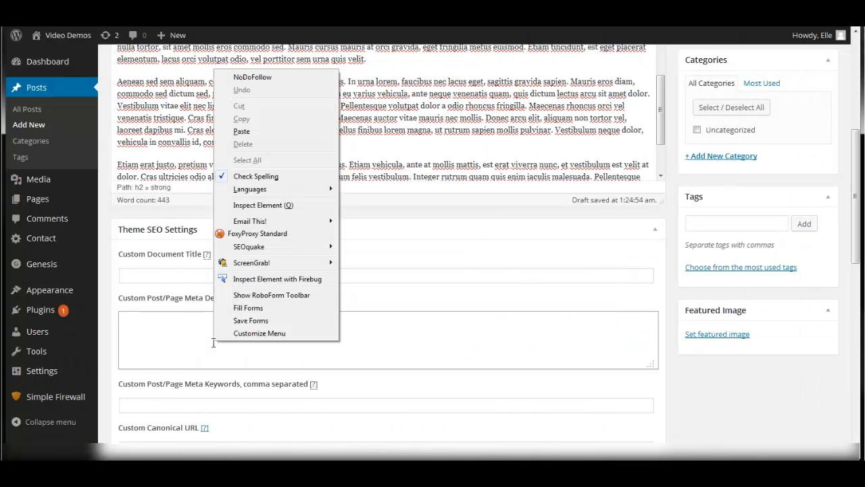
left_click(241, 131)
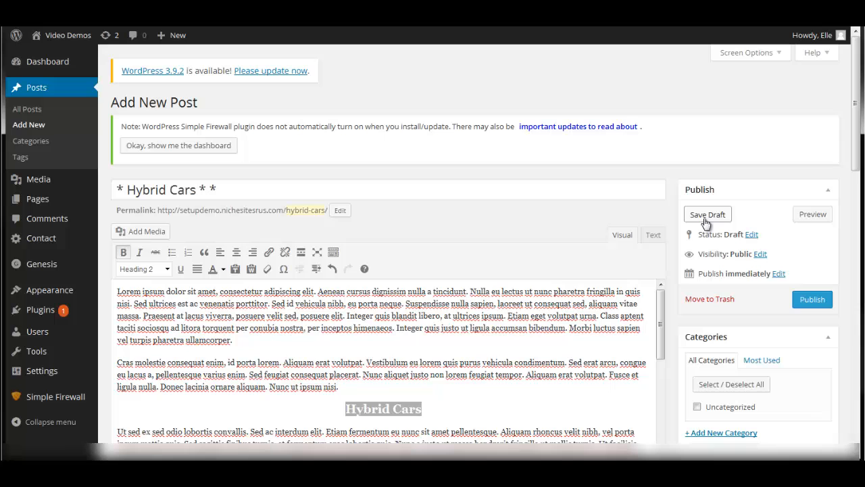
Save the Hybrid Cars post as a draft.
left_click(705, 217)
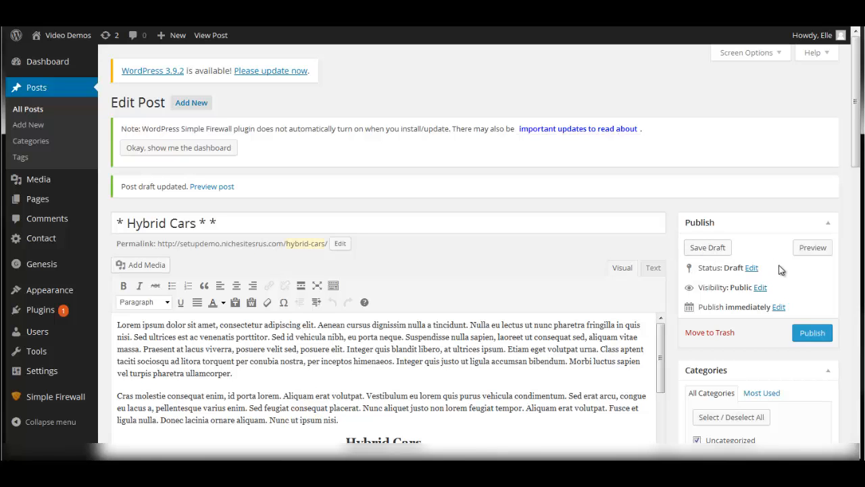
scroll(807, 270, "down", 3)
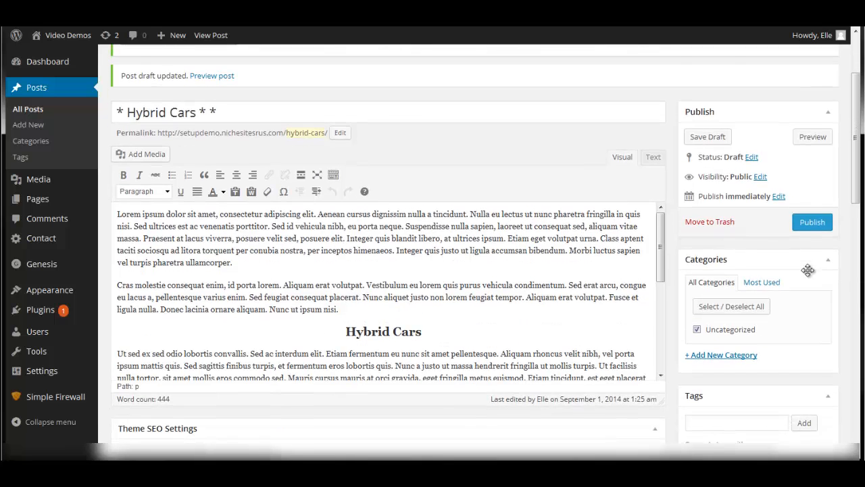
At the start of the post body, add media by uploading are_hybrid_cars_worth_it_post_1 from the tutorial site's Images folder.
scroll(492, 280, "up", 1)
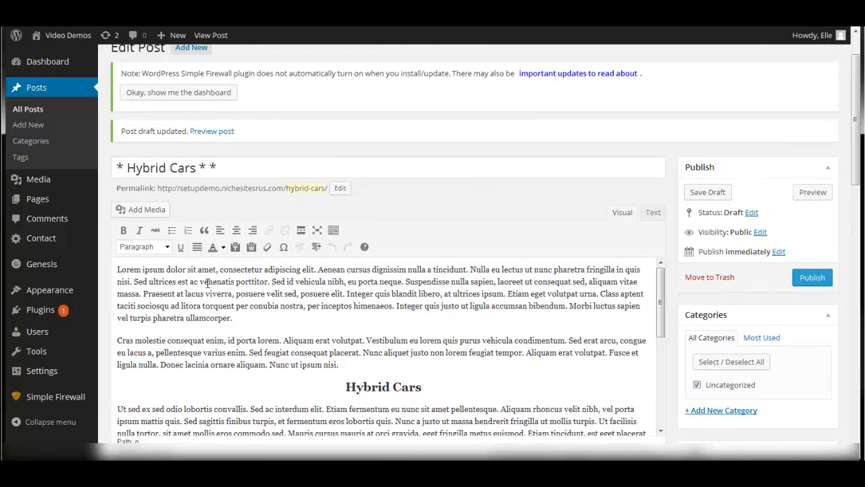
left_click(116, 270)
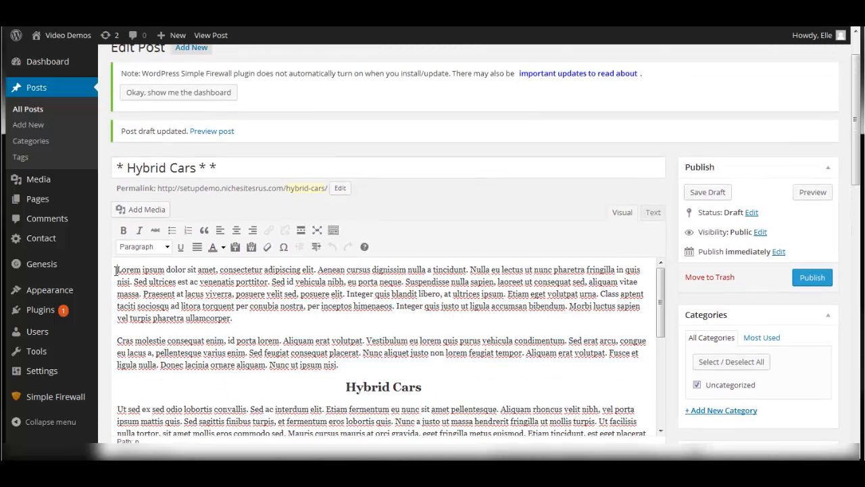
left_click(144, 210)
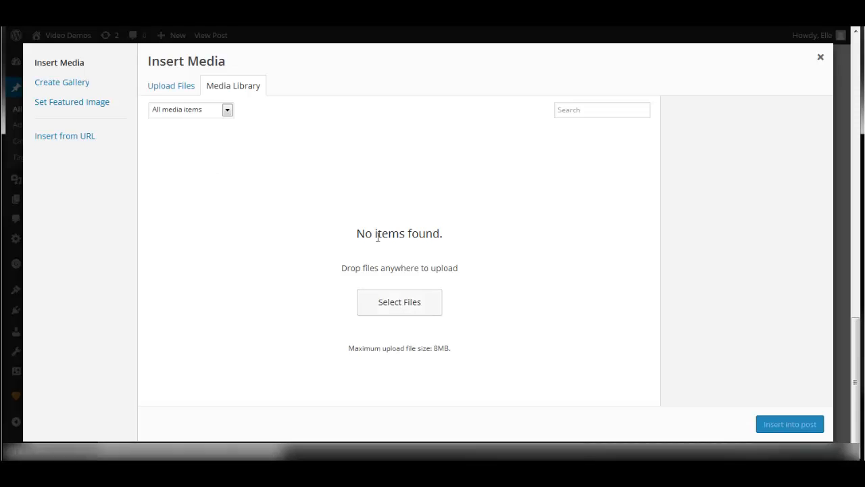
left_click(413, 308)
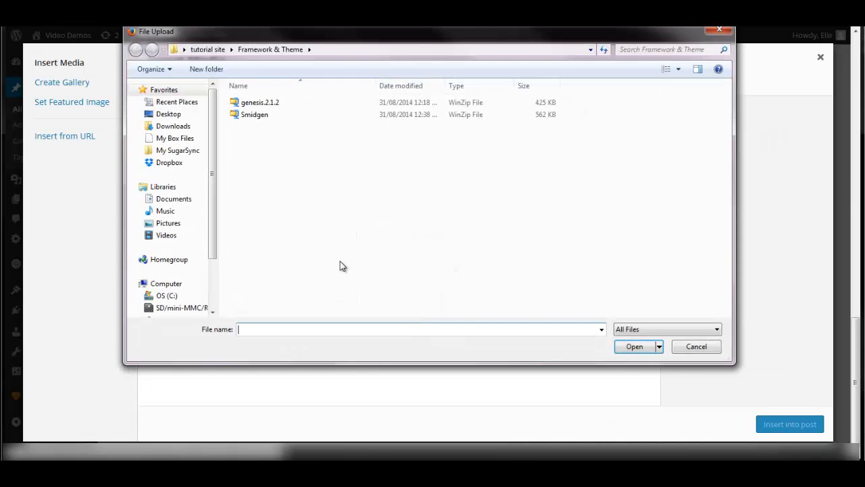
left_click(199, 49)
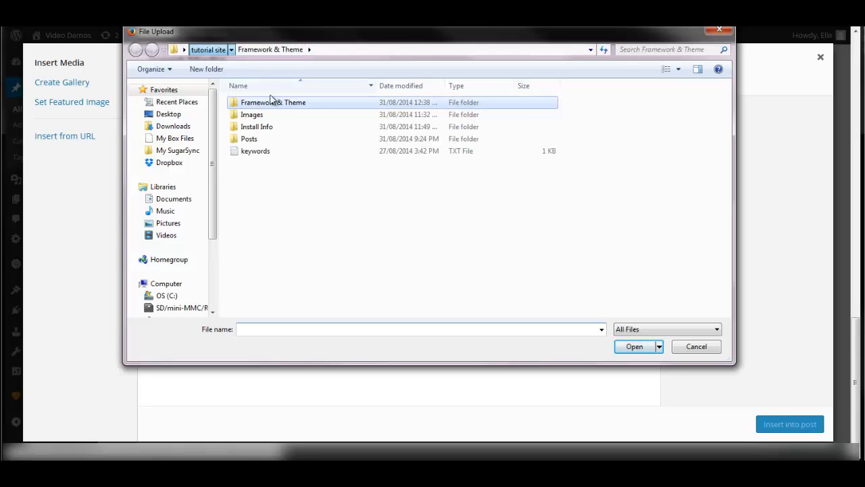
double_click(248, 114)
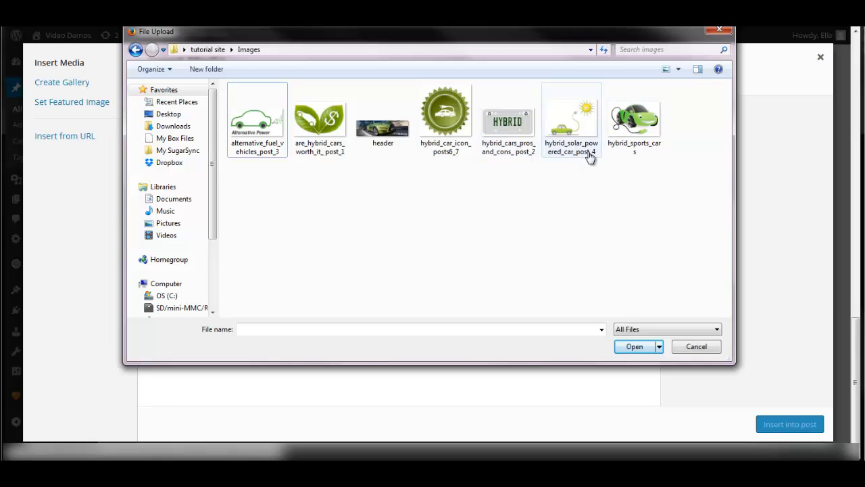
double_click(316, 120)
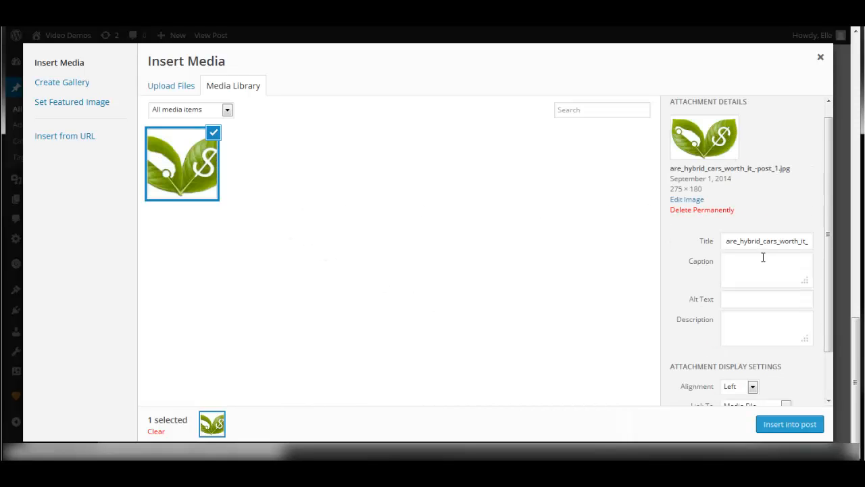
Shorten the uploaded image's title to are_hybrid_cars_worth_it by removing the post number suffix.
left_click(767, 240)
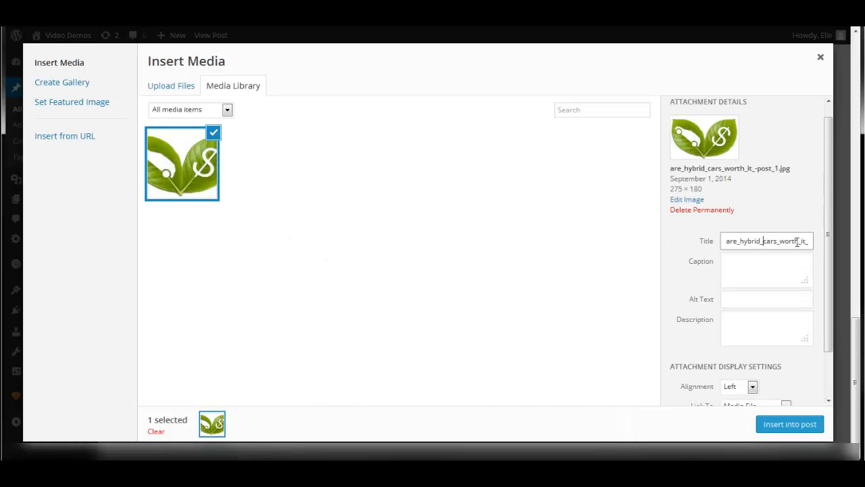
left_click_drag(806, 240, 836, 240)
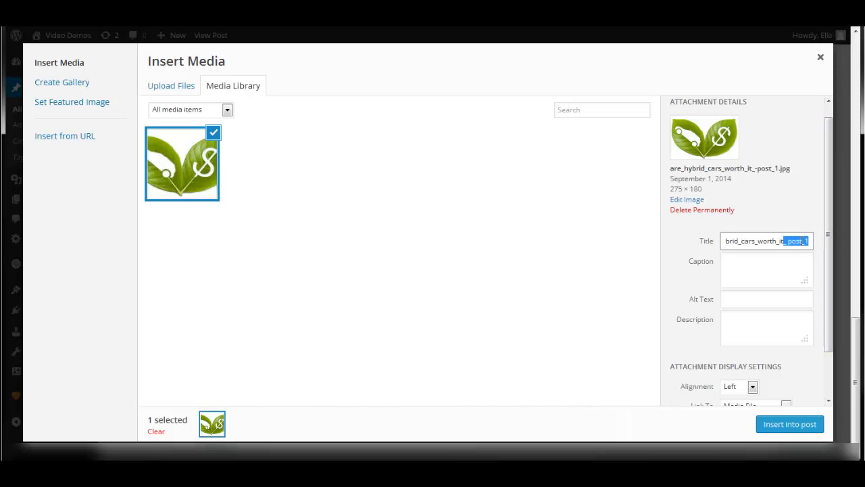
left_click(801, 241)
left_click_drag(787, 241, 811, 241)
key("BackSpace")
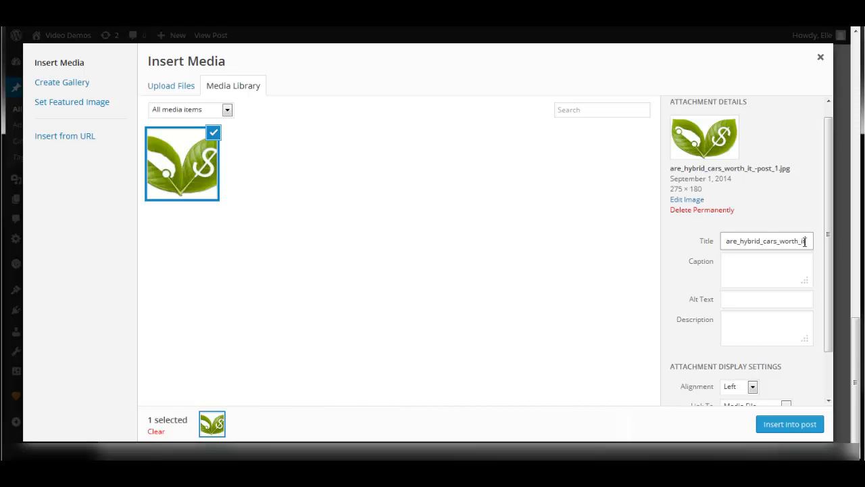
Copy the image title into its alt text and replace the underscores with spaces to read "are hybrid cars worth it".
left_click_drag(804, 240, 727, 241)
key("ctrl+c")
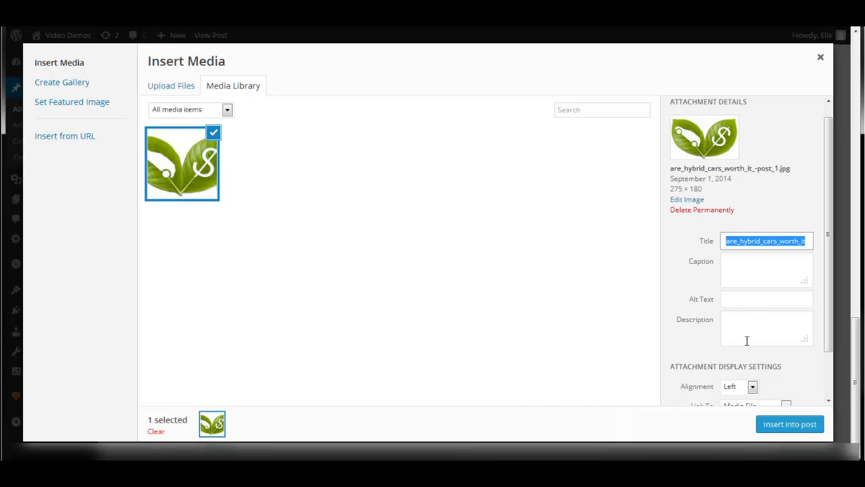
left_click(739, 299)
key("ctrl+v")
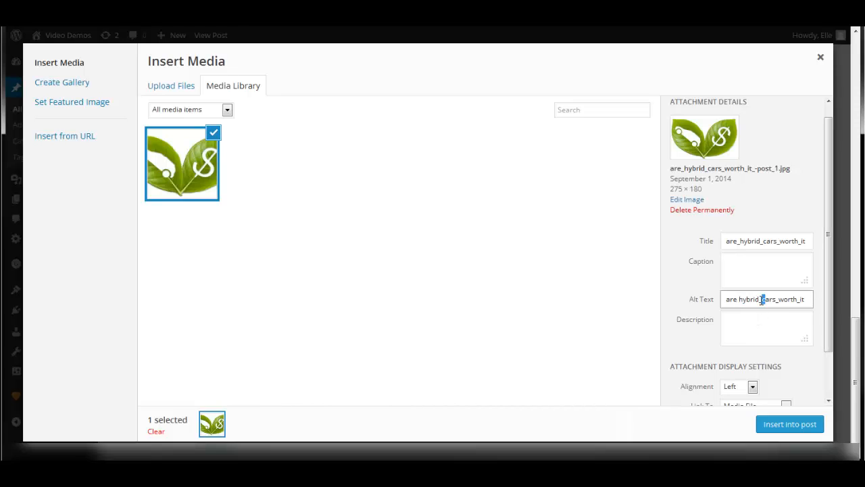
left_click(762, 300)
Insert the image into the post with left alignment, no link and full size.
scroll(830, 317, "down", 2)
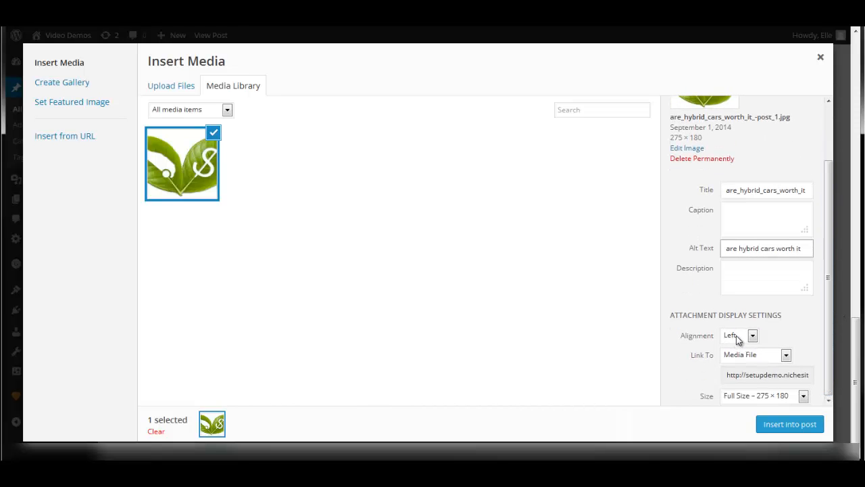
left_click(738, 340)
left_click(738, 341)
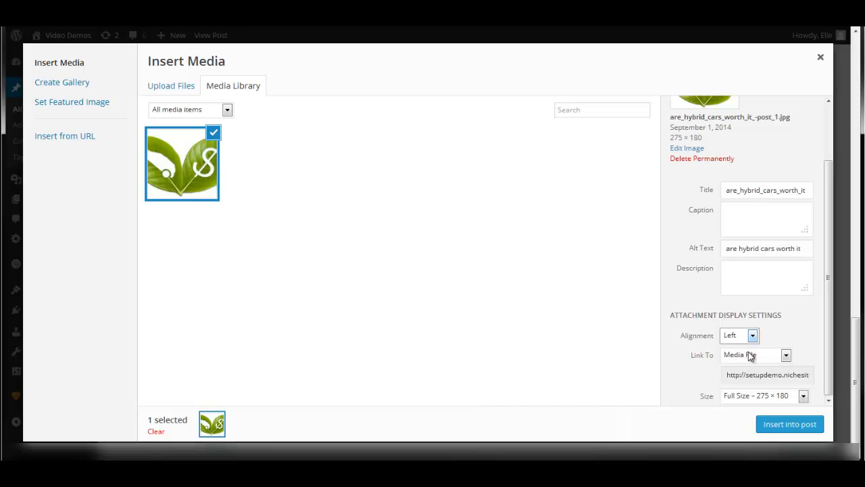
left_click(751, 356)
left_click(739, 399)
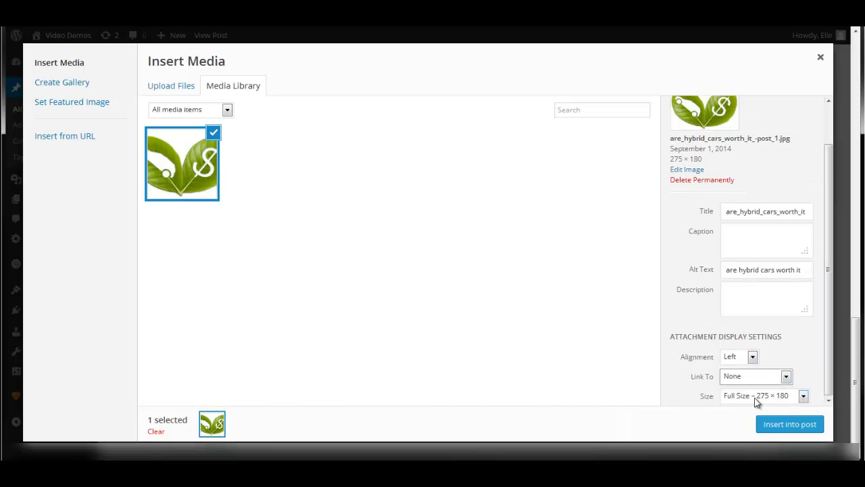
left_click(783, 425)
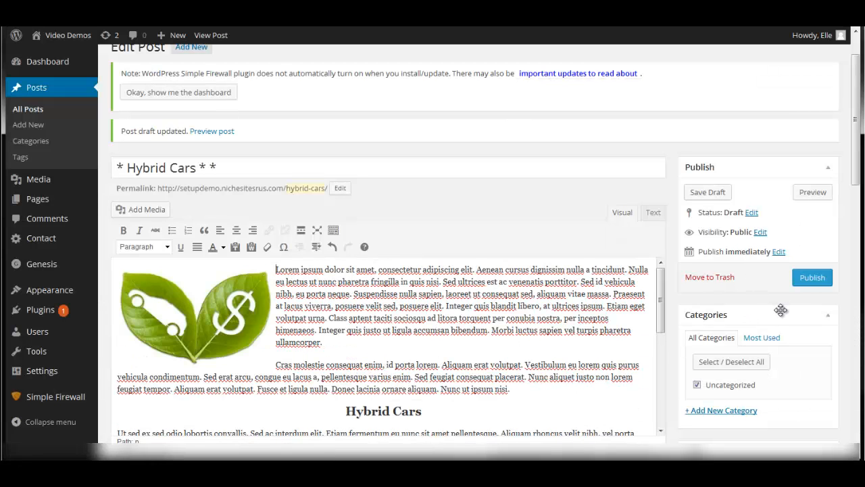
Take the post out of Uncategorized and add a new category named Featured Posts.
left_click_drag(855, 184, 856, 217)
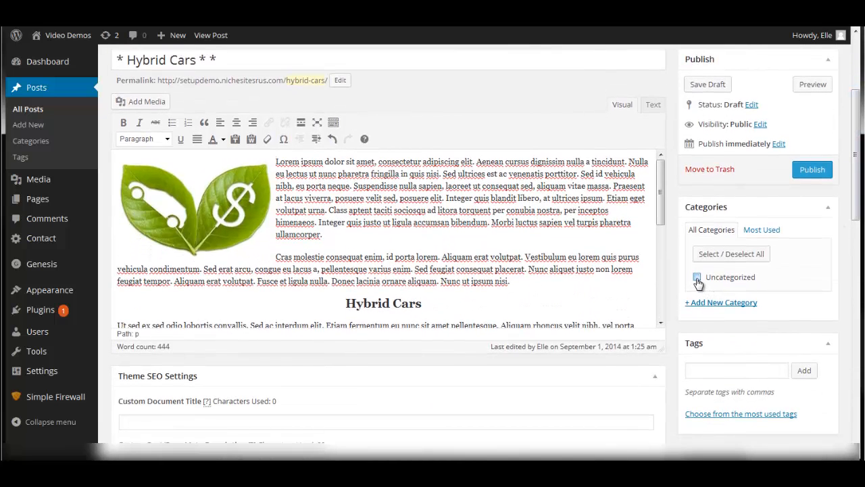
left_click(709, 304)
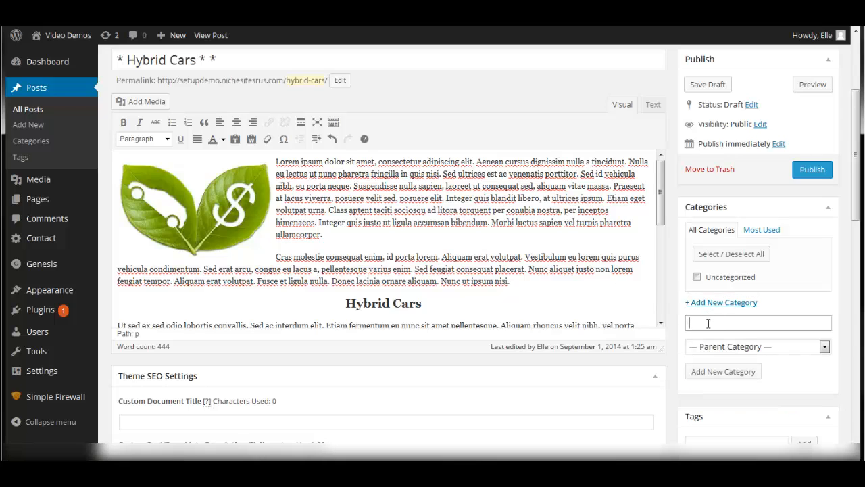
type("Featured Posts")
left_click(732, 372)
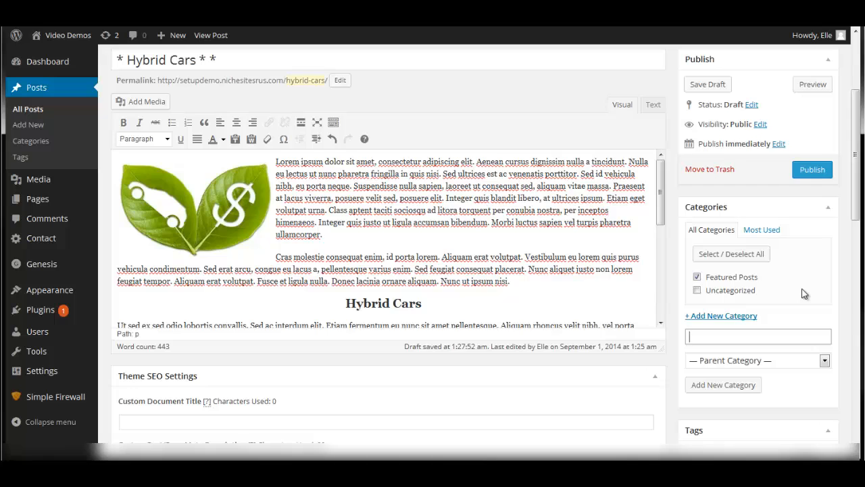
Set the leaf image from the media library as the post's featured image.
scroll(804, 293, "down", 3)
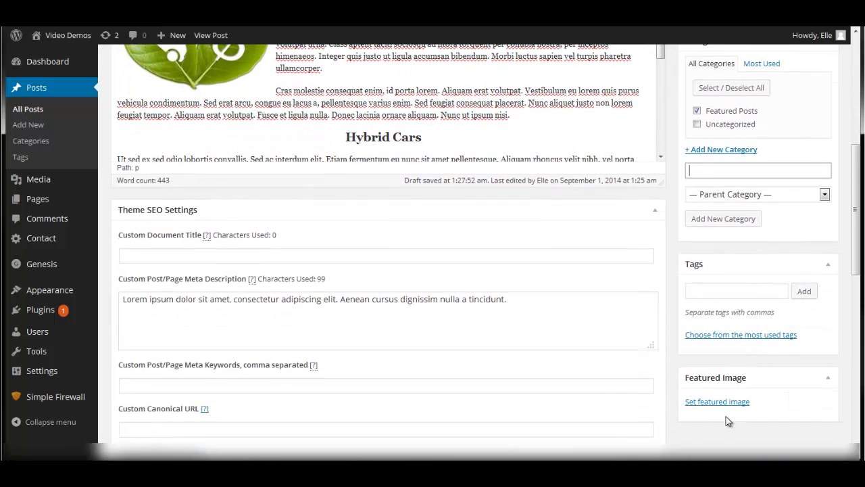
left_click(715, 403)
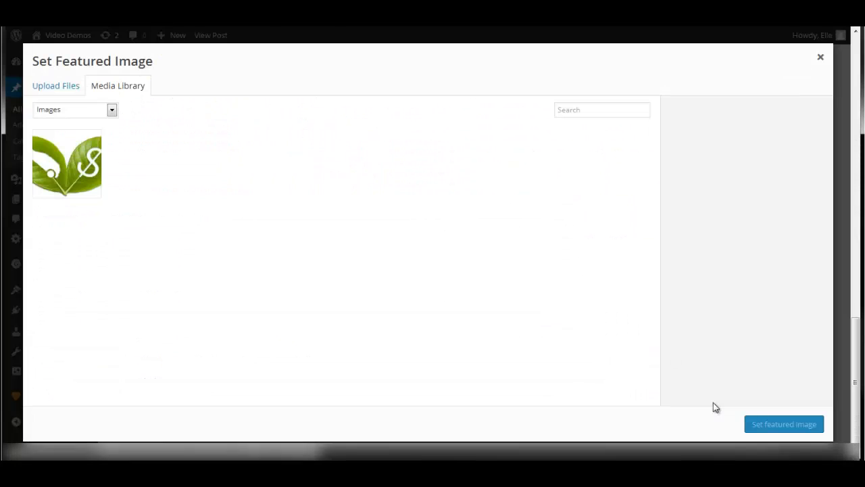
left_click(87, 180)
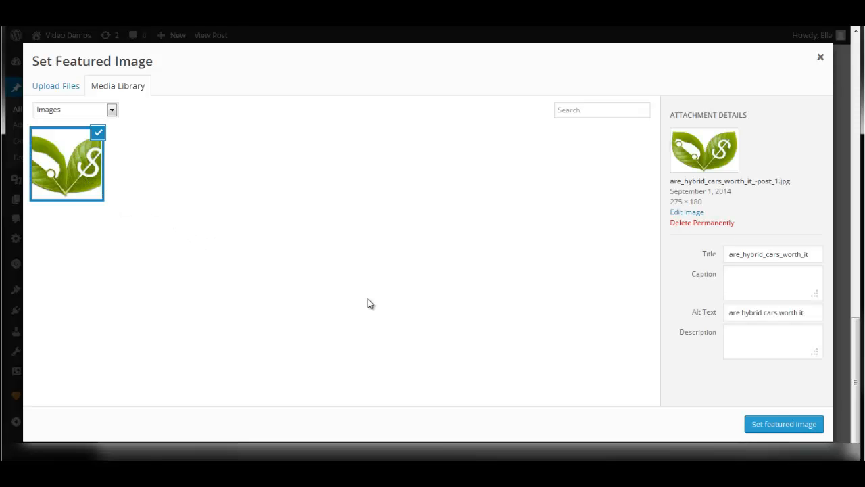
left_click(767, 432)
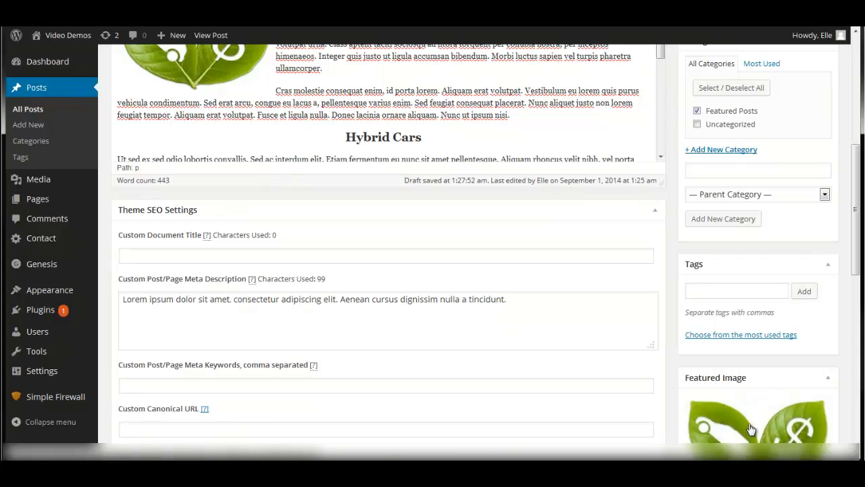
scroll(750, 429, "down", 3)
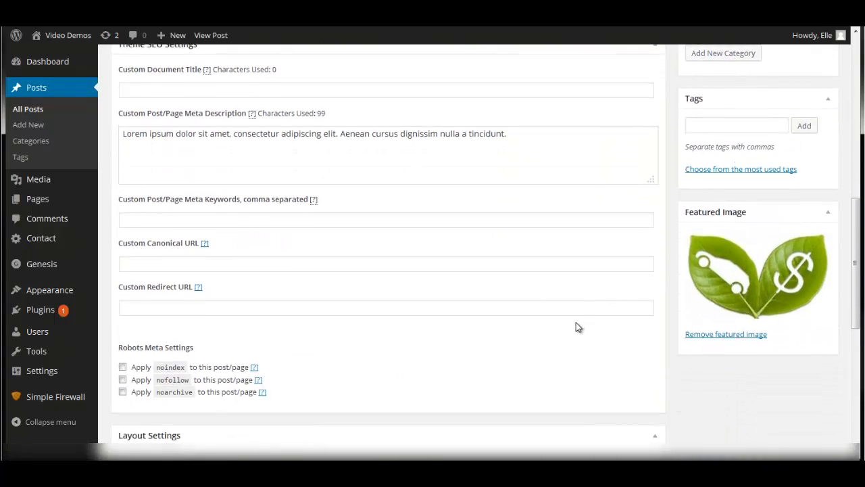
Publish the Hybrid Cars post.
scroll(576, 327, "up", 5)
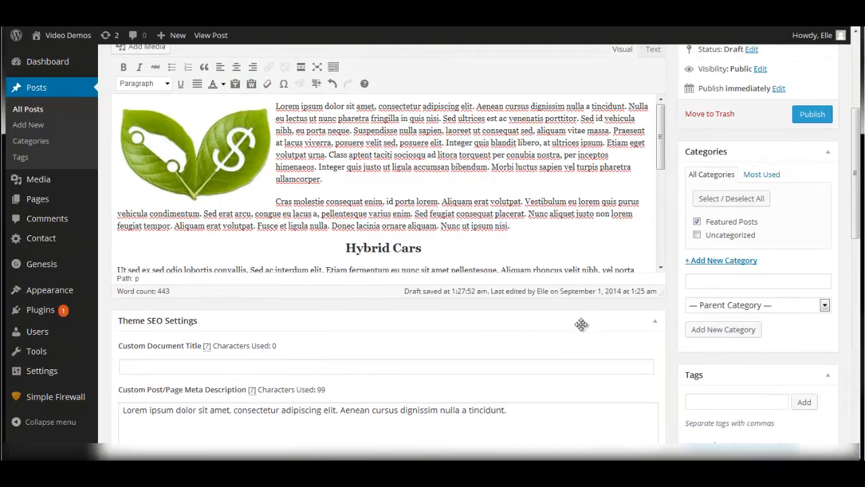
scroll(581, 324, "up", 2)
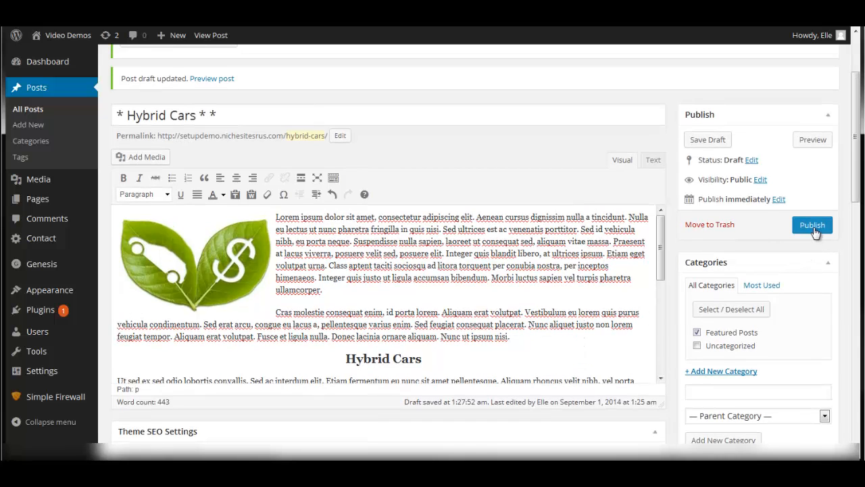
left_click(815, 231)
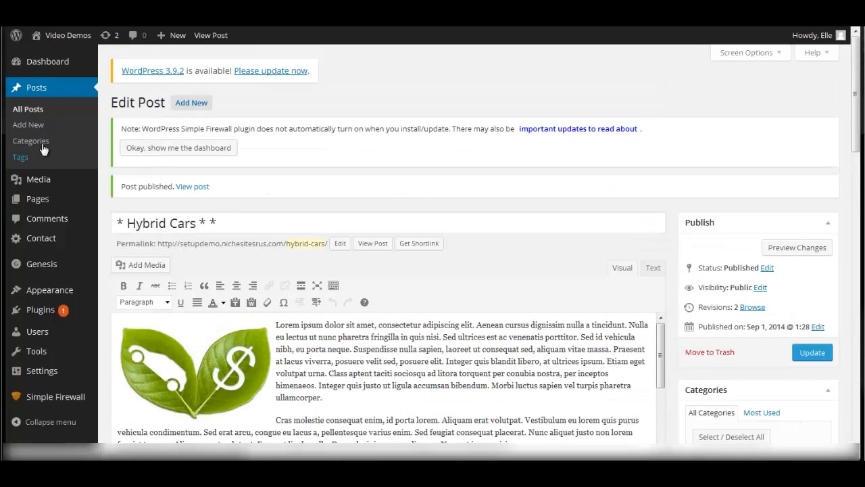
Start a new post and open the "Post 6 - Hybrid Cars" Word document from the Posts folder.
left_click(193, 102)
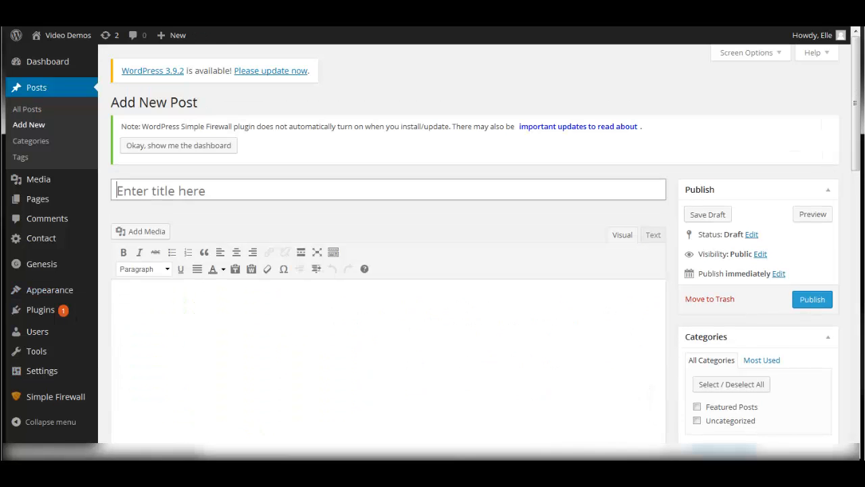
left_click(76, 453)
left_click(367, 299)
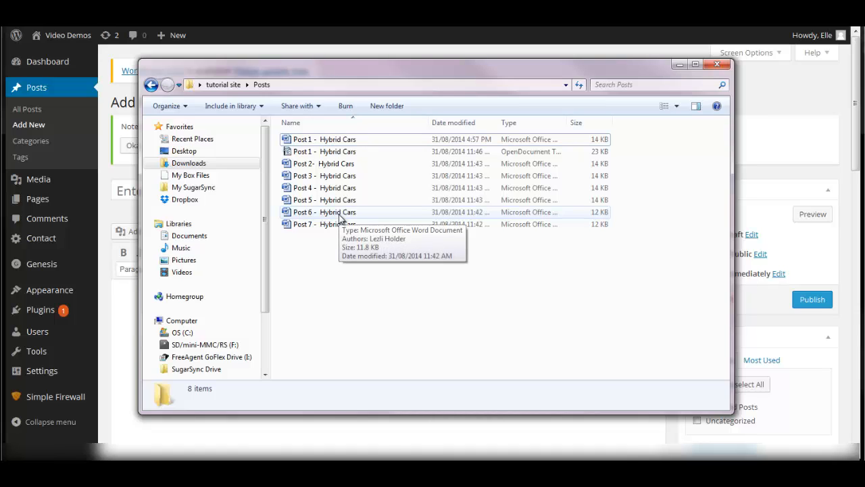
left_click(340, 215)
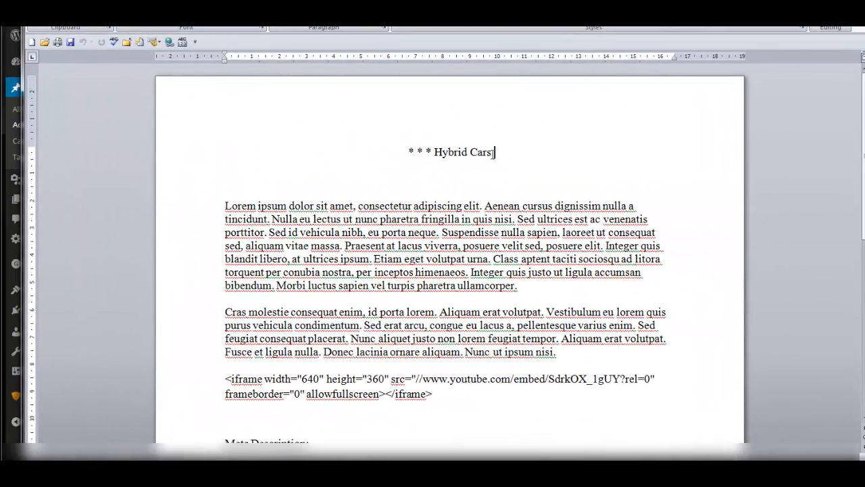
Copy the heading "* * * Hybrid Cars" from the Word document into the new post's title.
left_click_drag(496, 152, 411, 154)
key("ctrl+c")
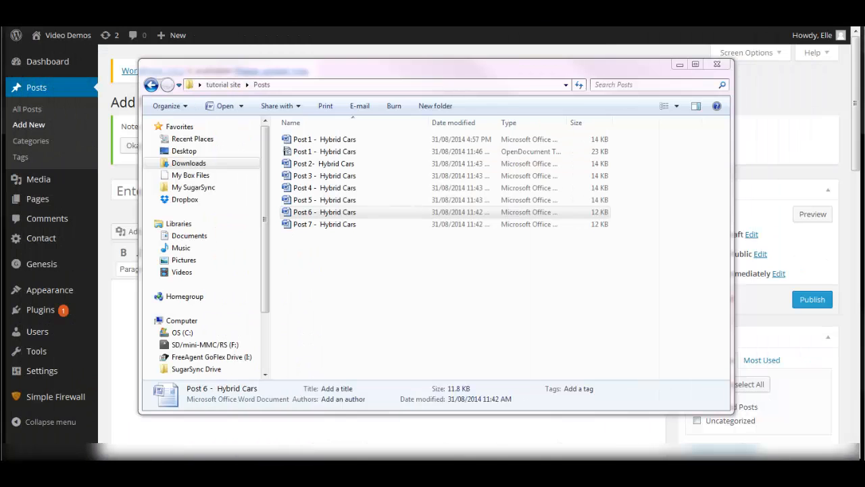
left_click(679, 64)
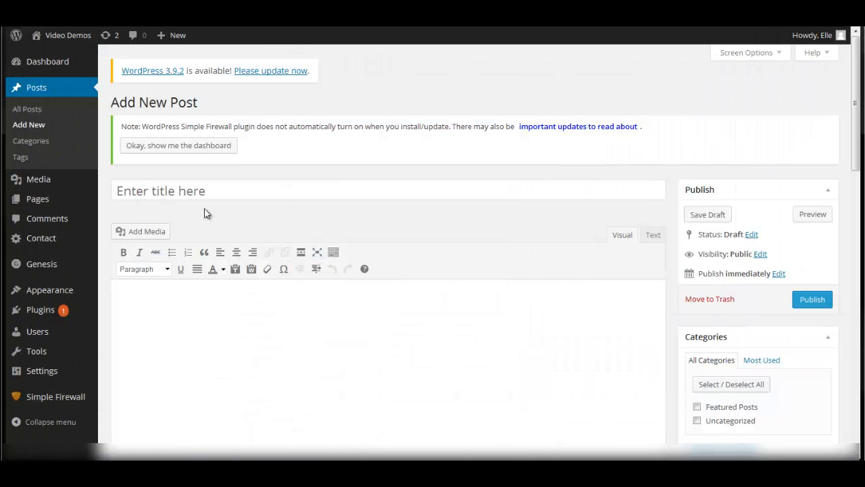
left_click(190, 191)
key("ctrl+v")
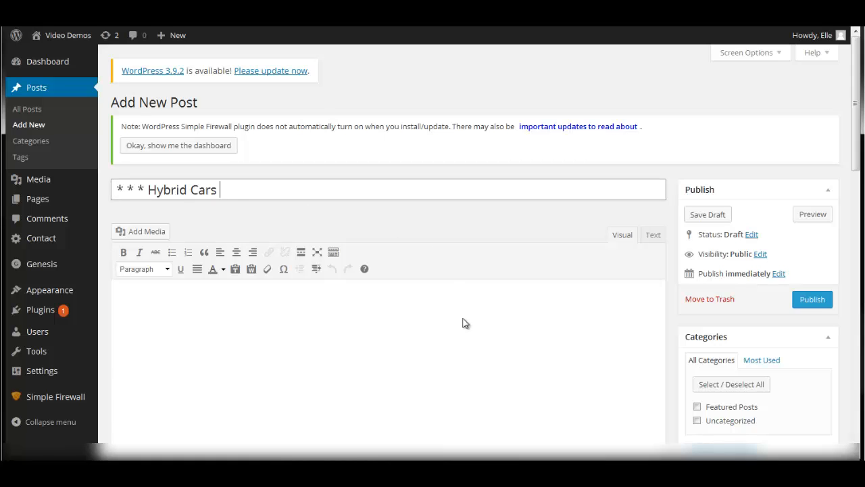
Copy the two lorem ipsum paragraphs from the Word document and insert them into the post body with Paste from Word.
left_click(463, 367)
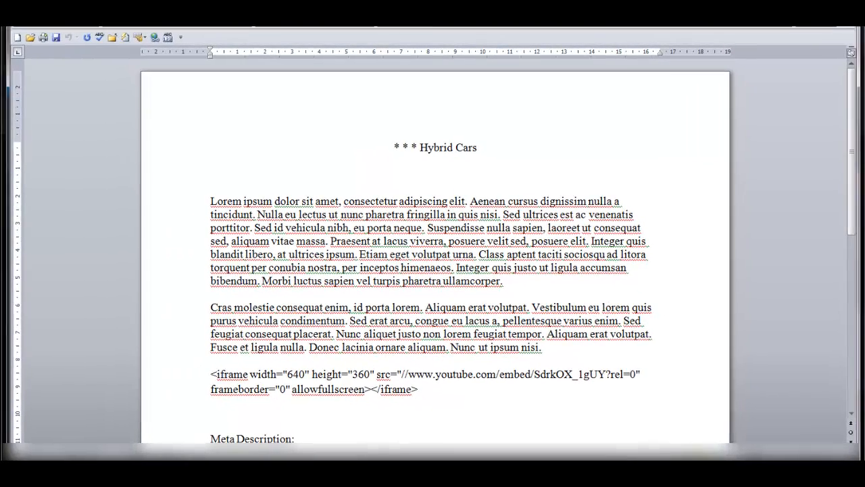
left_click_drag(483, 148, 393, 147)
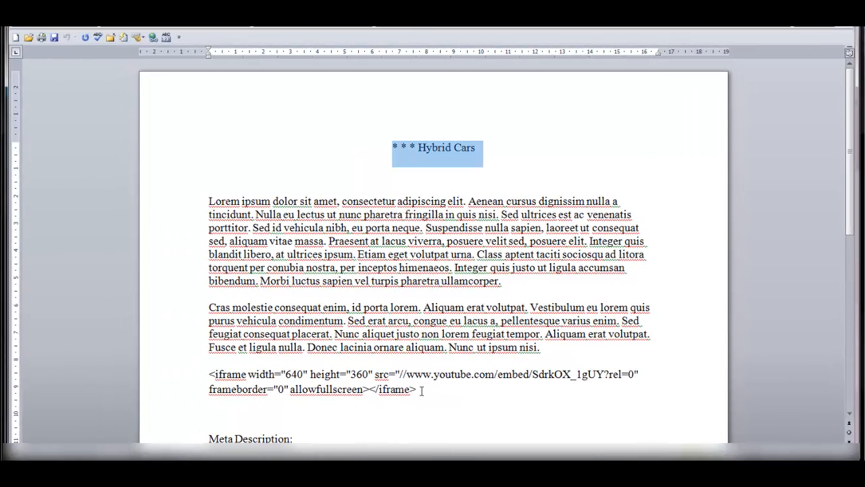
left_click_drag(421, 389, 201, 376)
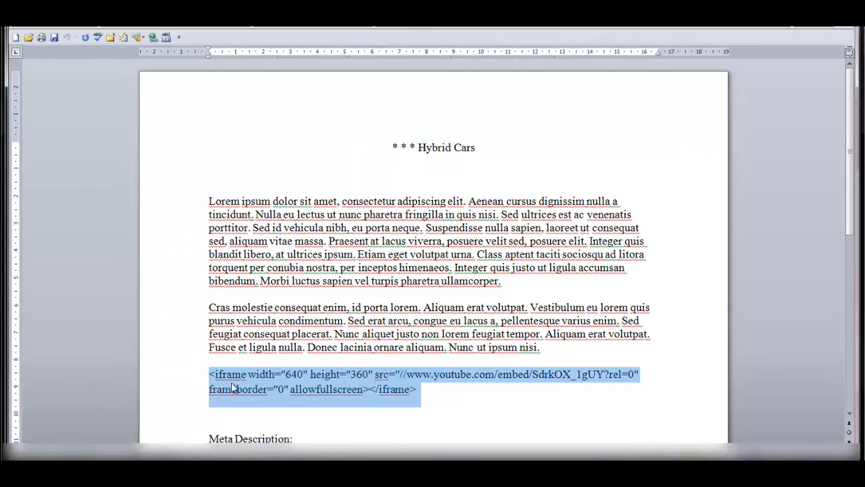
left_click(434, 391)
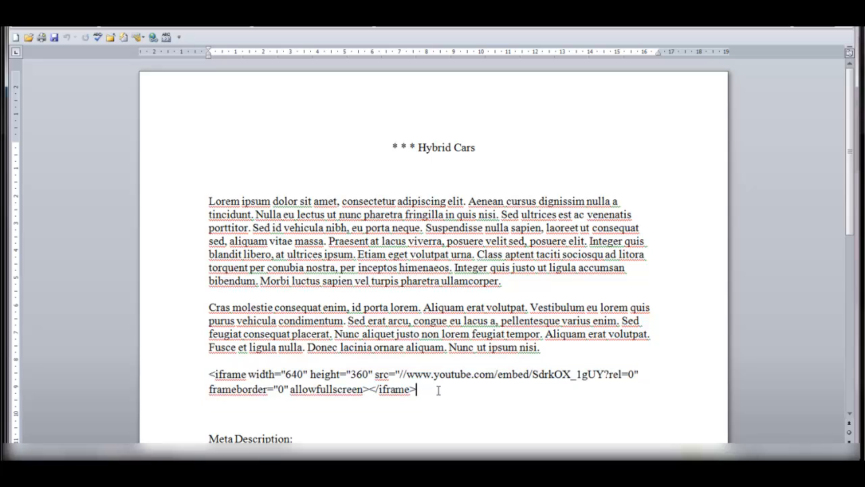
left_click(547, 348)
left_click_drag(540, 347, 207, 203)
key("ctrl+c")
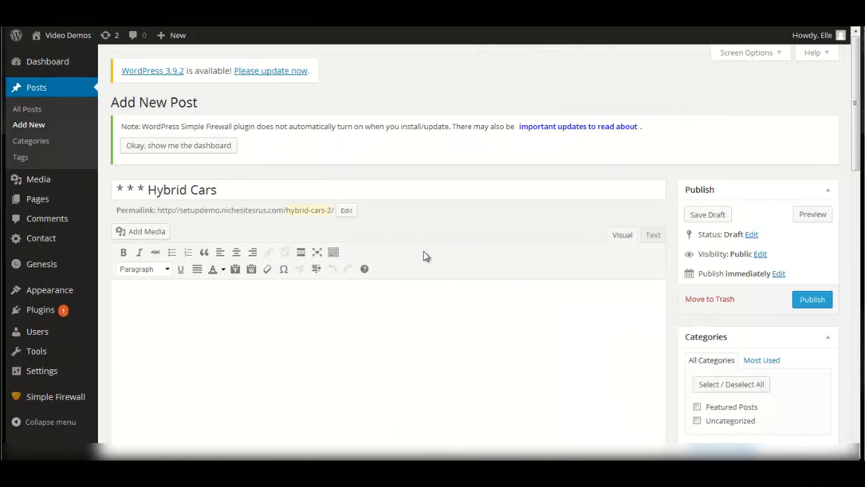
left_click(252, 270)
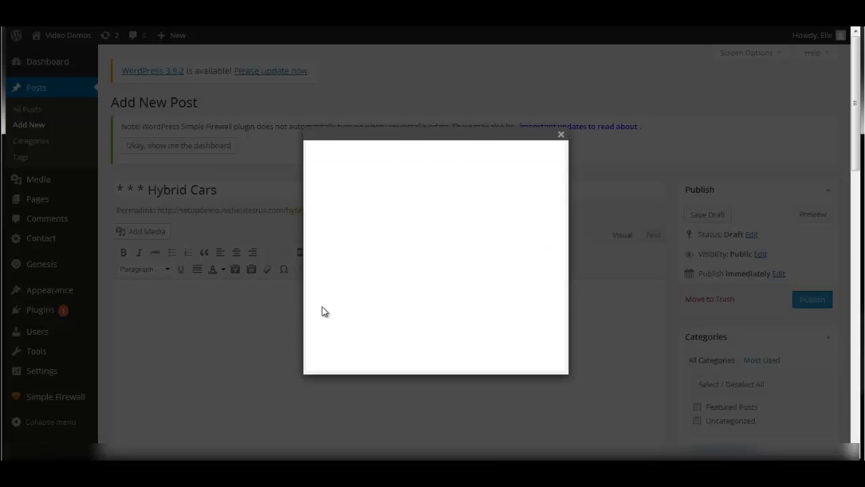
key("ctrl+v")
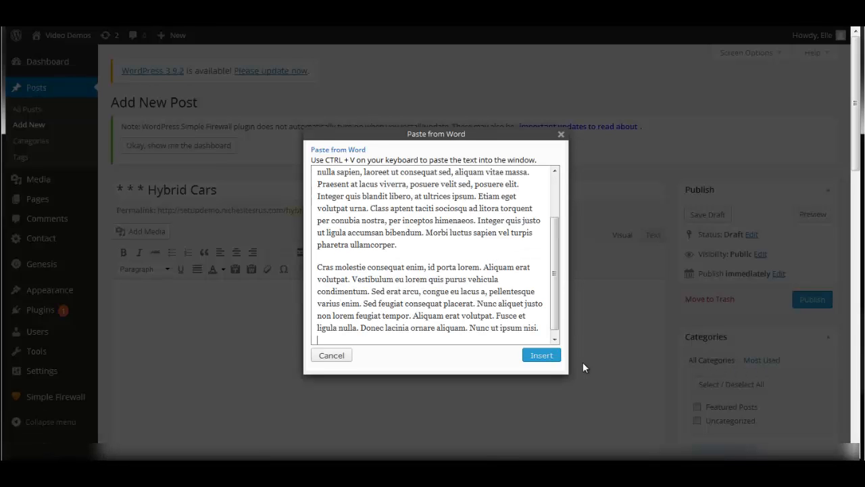
left_click(549, 358)
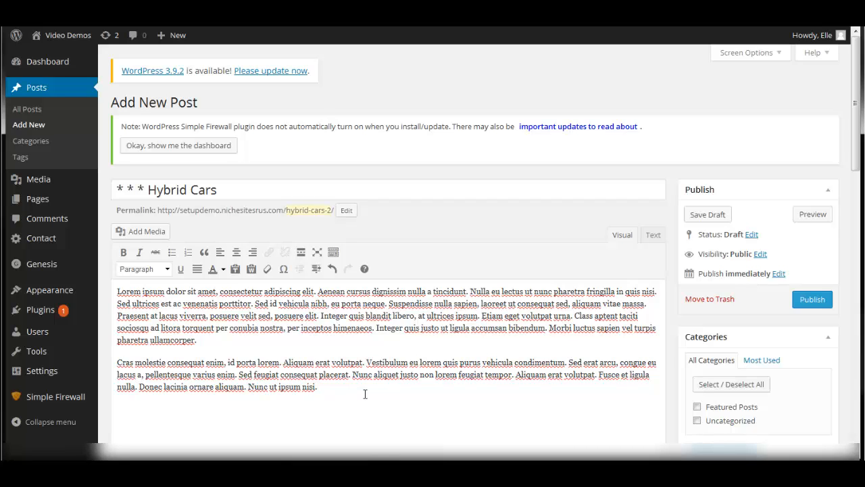
Add the Word document's 640 by 360 YouTube iframe code (embed/SdrkOX_1gUY?rel=0) below the paragraphs in the post's HTML and check it in the visual view.
left_click(652, 235)
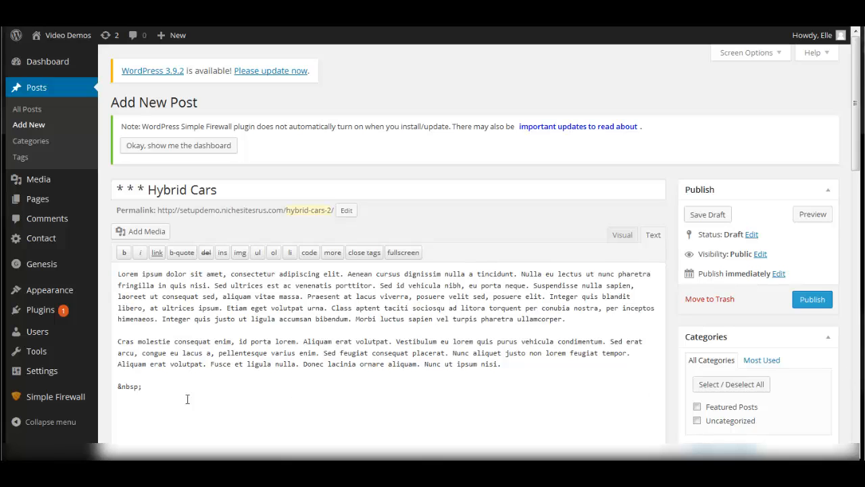
left_click(122, 406)
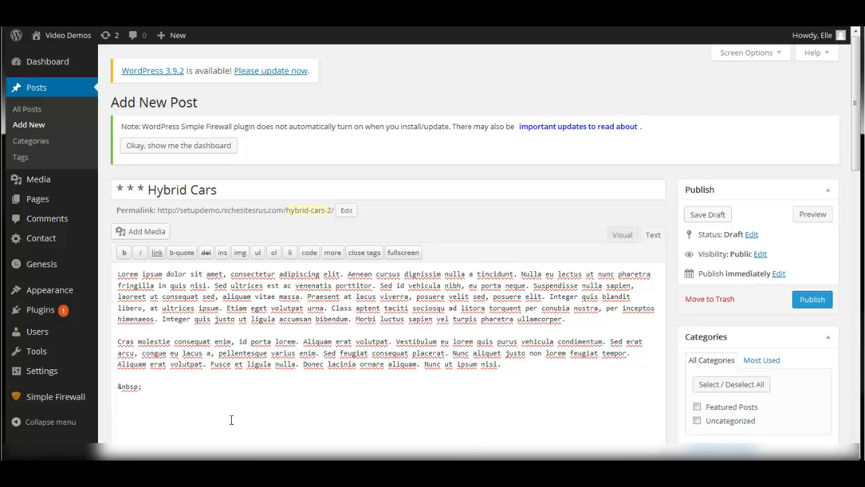
type("<iframe width=\"640\" height=\"360\" src=\"//www.youtube.com/embed/SdrkOX_1gUY?rel=0\" frameborder=\"0\" allowfullscreen></iframe>")
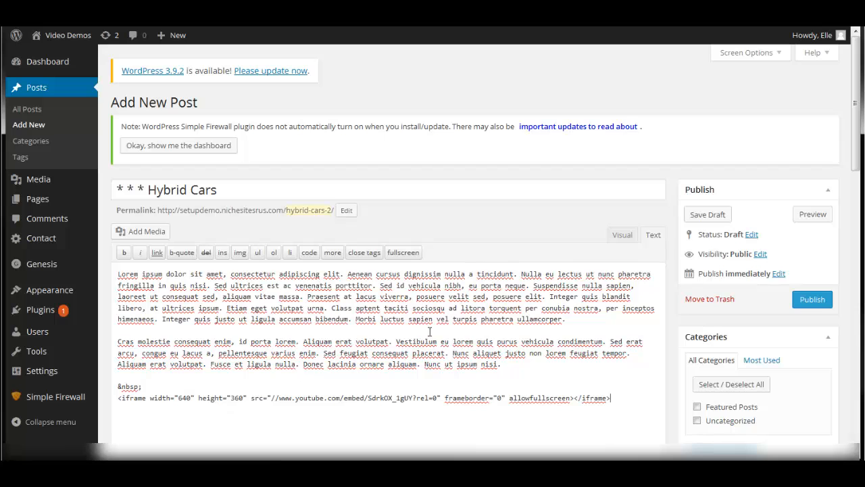
left_click(622, 238)
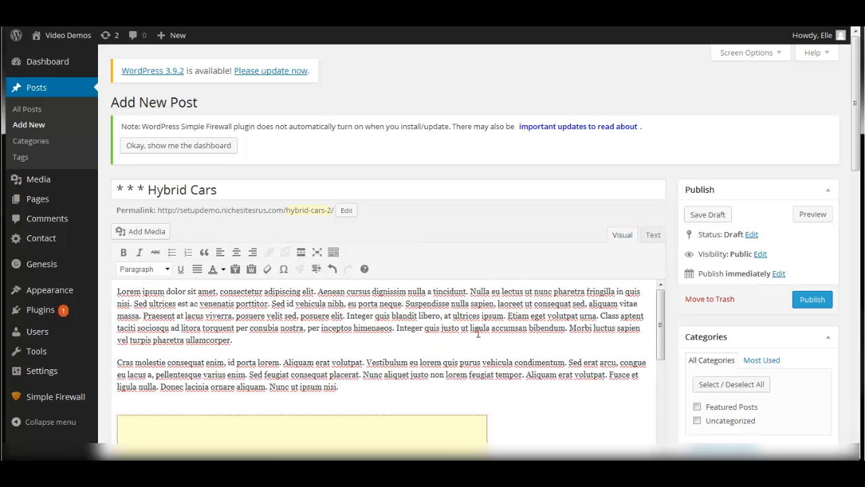
scroll(473, 331, "down", 3)
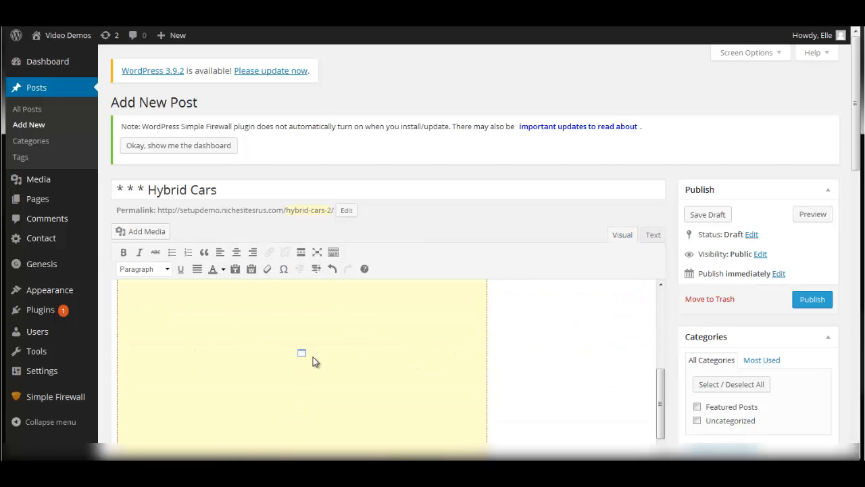
scroll(312, 358, "up", 5)
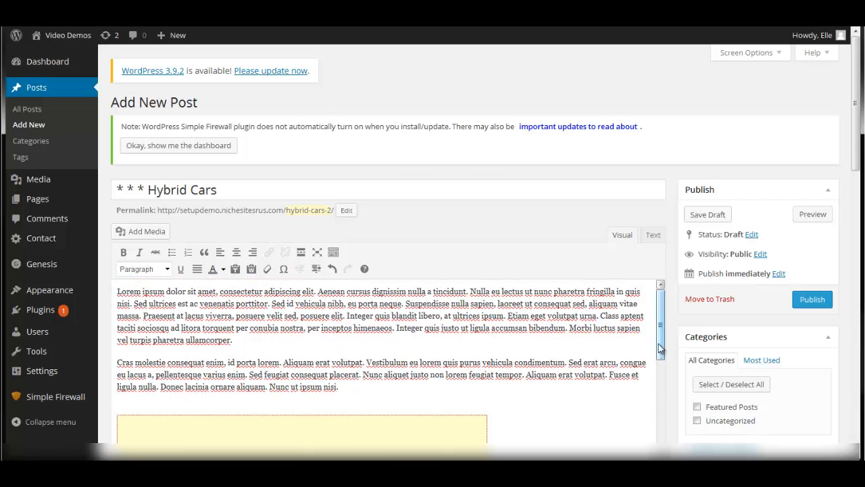
left_click_drag(660, 347, 665, 397)
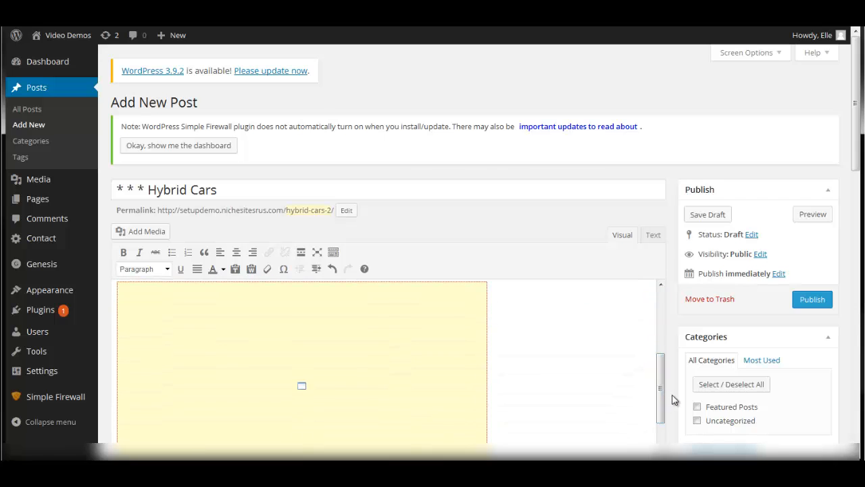
Set the custom meta description to "Lorem ipsum dolor sit amet, consectetur adipiscing elit. Aenean cursus dignissim nulla a tincidunt." and save the draft.
scroll(672, 399, "down", 4)
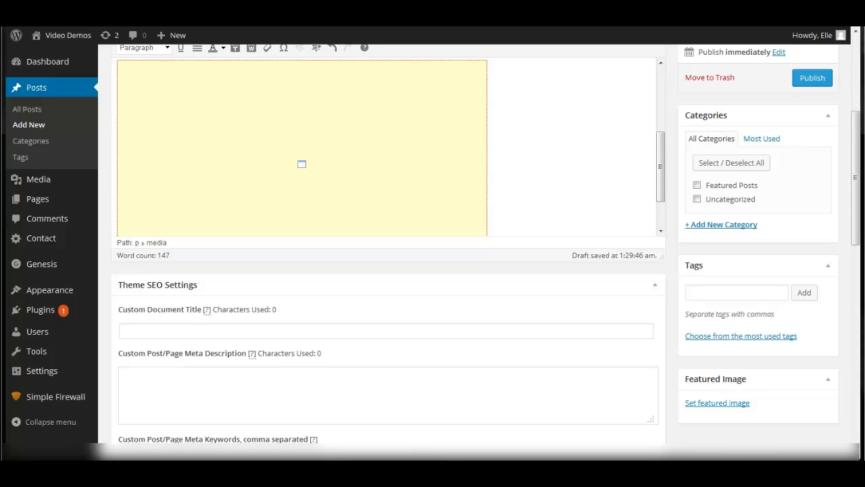
left_click(223, 404)
type("Lorem ipsum dolor sit amet, consectetur adipiscing elit. Aenean cursus dignissim nulla a tincidunt.")
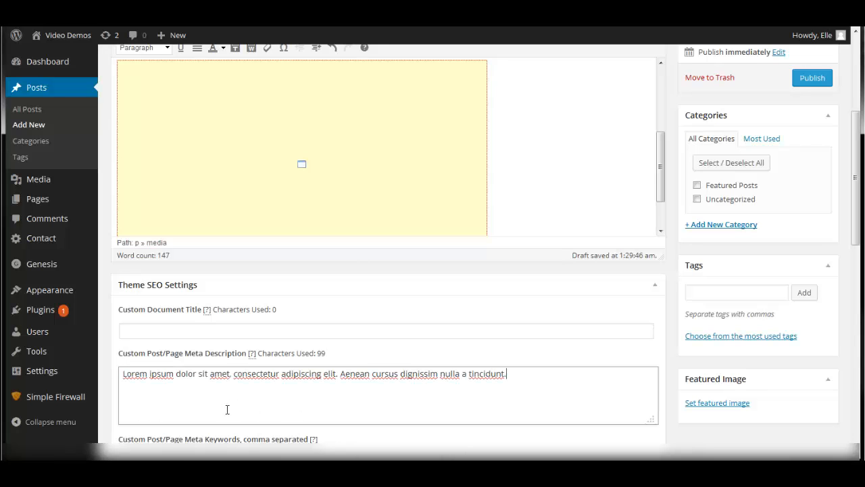
scroll(628, 281, "up", 4)
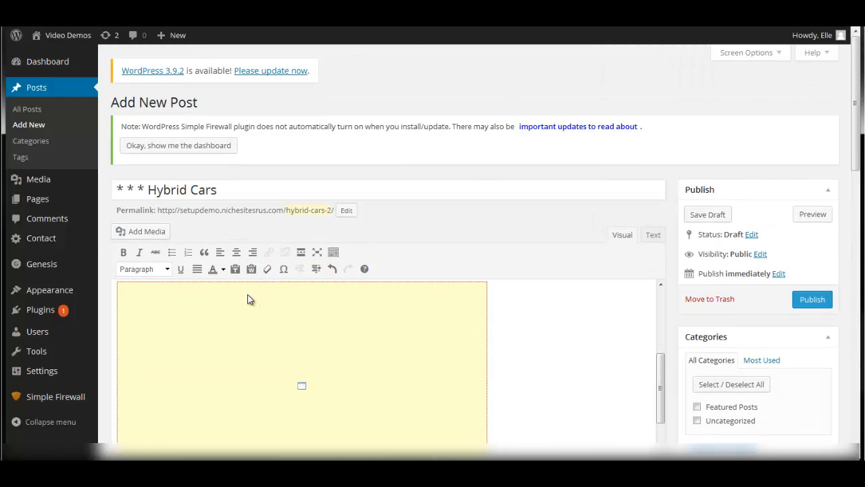
left_click(720, 215)
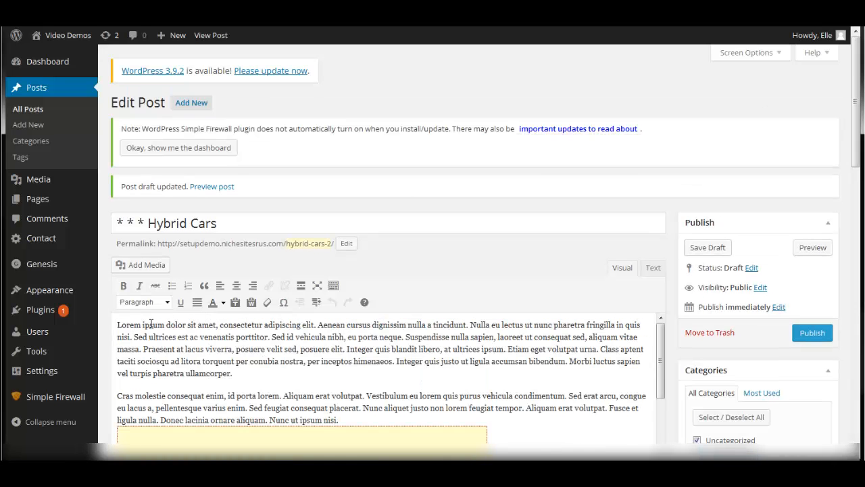
Upload the hybrid_car_icon_posts6_7 image from the Images folder as new media for the post.
left_click(133, 266)
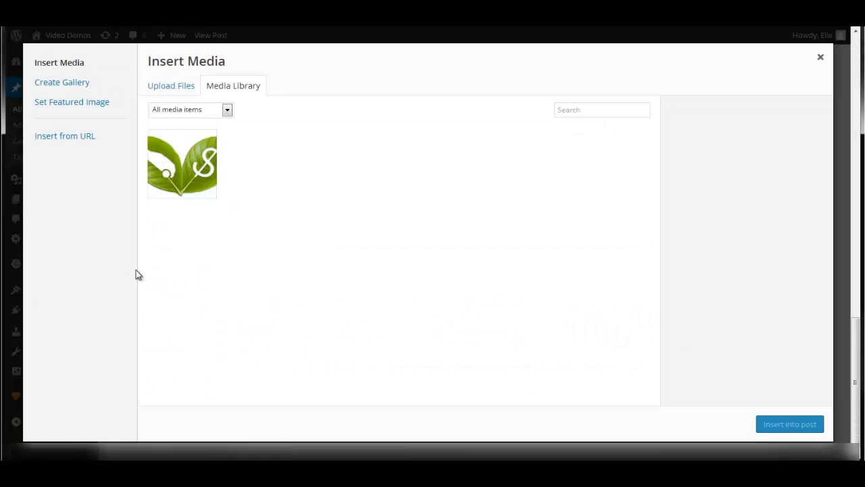
left_click(170, 90)
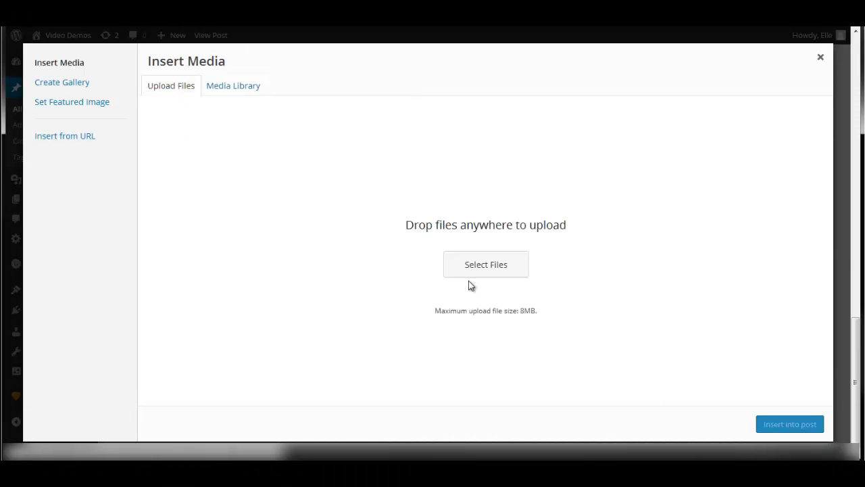
left_click(480, 267)
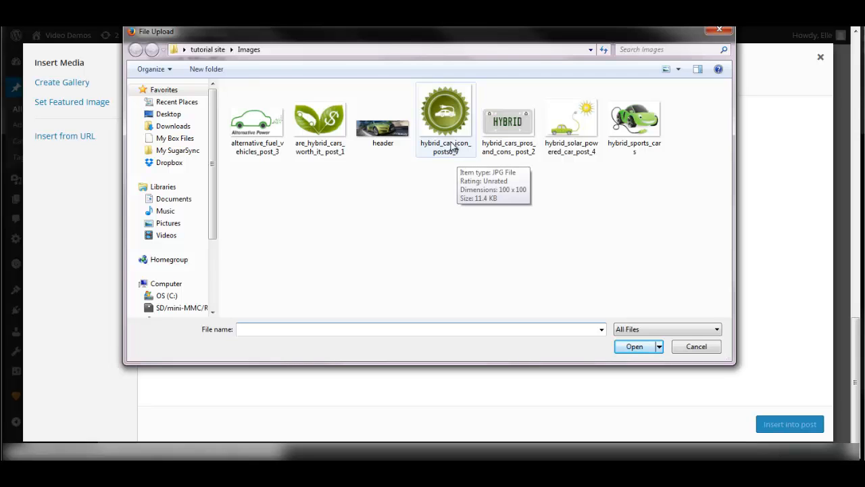
double_click(449, 123)
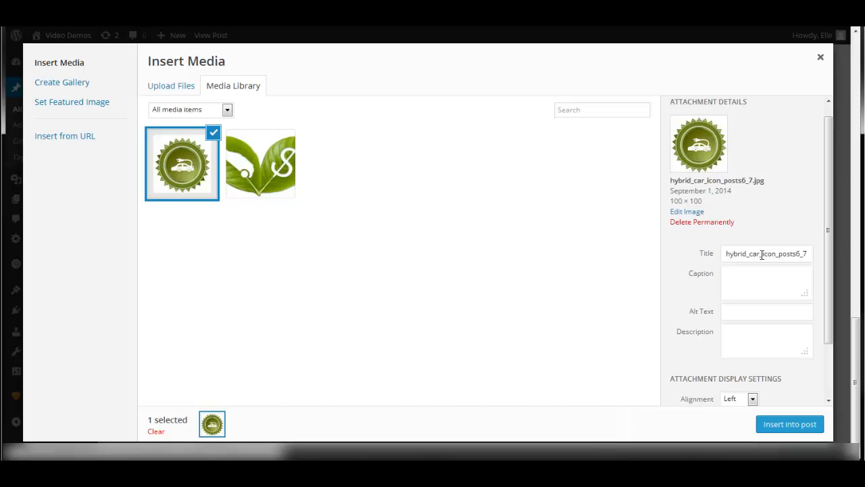
Shorten the uploaded image's title to "hybrid_car" and set its alt text to "hybrid car".
left_click_drag(762, 254, 828, 263)
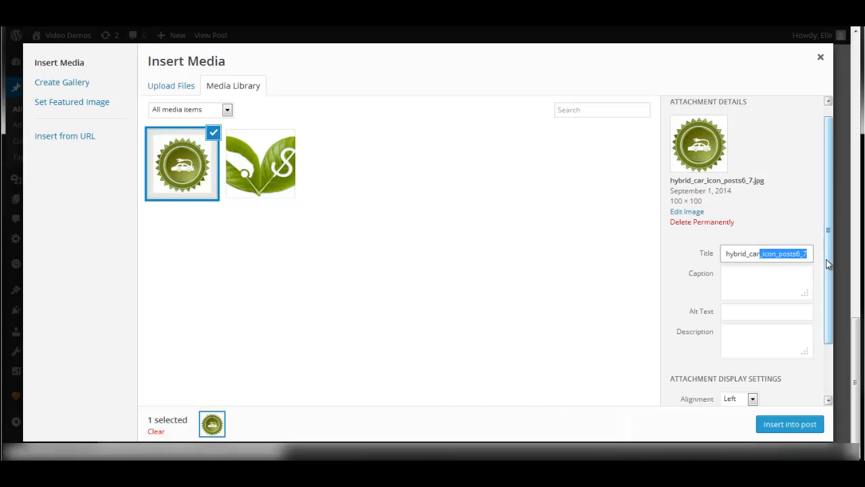
key("BackSpace")
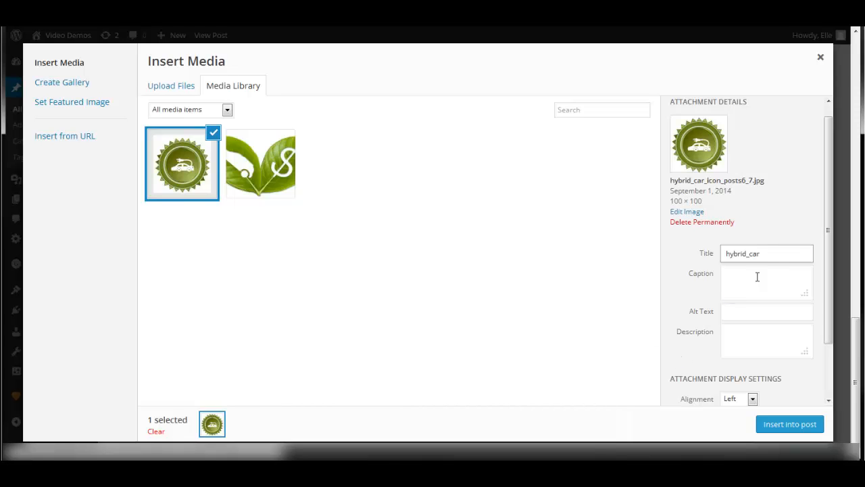
left_click_drag(767, 249, 705, 257)
key("ctrl+c")
left_click(742, 312)
key("ctrl+v")
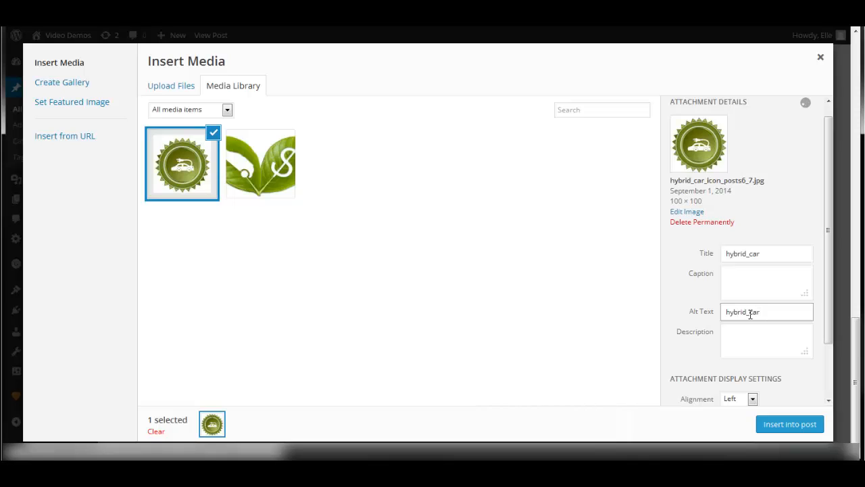
left_click_drag(753, 314, 750, 314)
double_click(750, 315)
left_click(750, 311)
key("BackSpace")
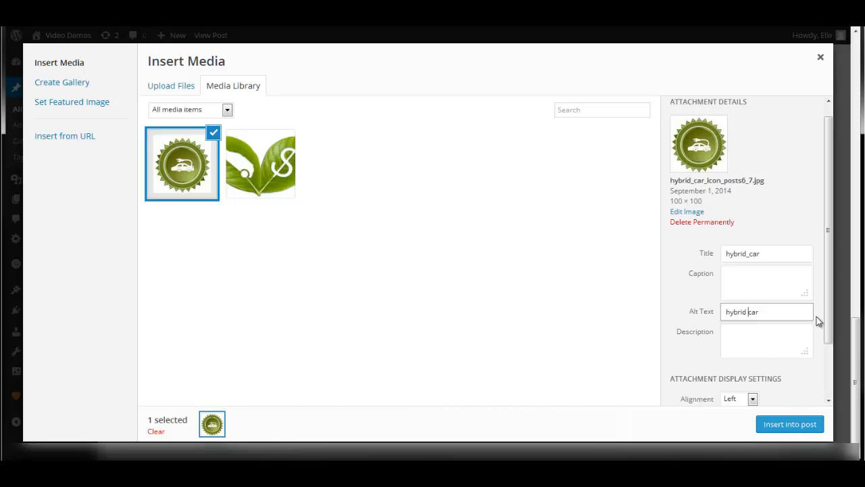
Set the image to link to None and insert it into the post, left-aligned at full size, 100 × 100.
left_click_drag(829, 318, 825, 381)
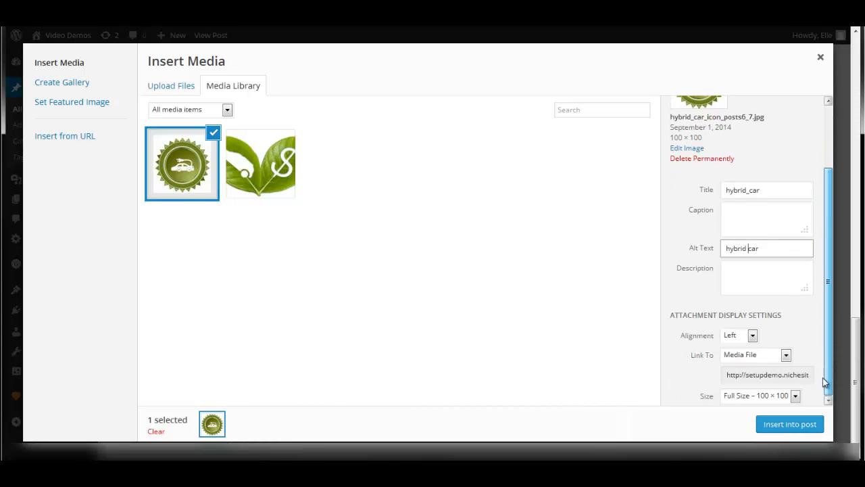
left_click(749, 356)
left_click(740, 399)
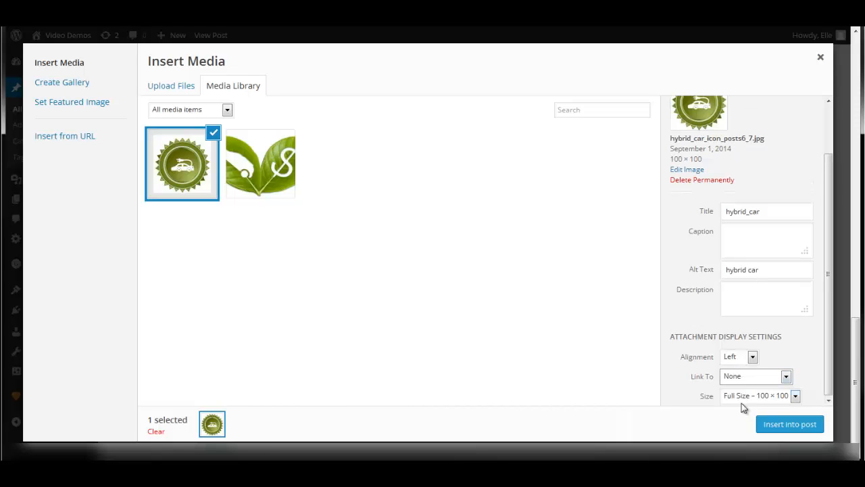
left_click(789, 424)
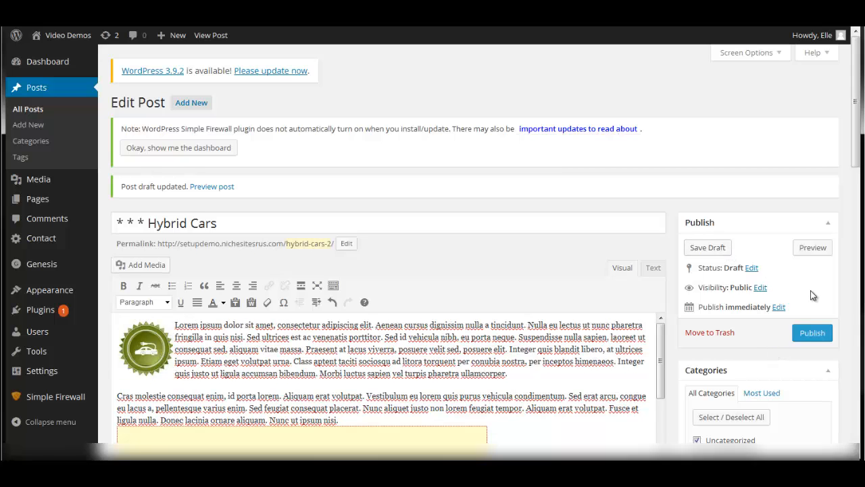
Assign the post to the Featured Posts category instead of Uncategorized.
scroll(811, 291, "down", 3)
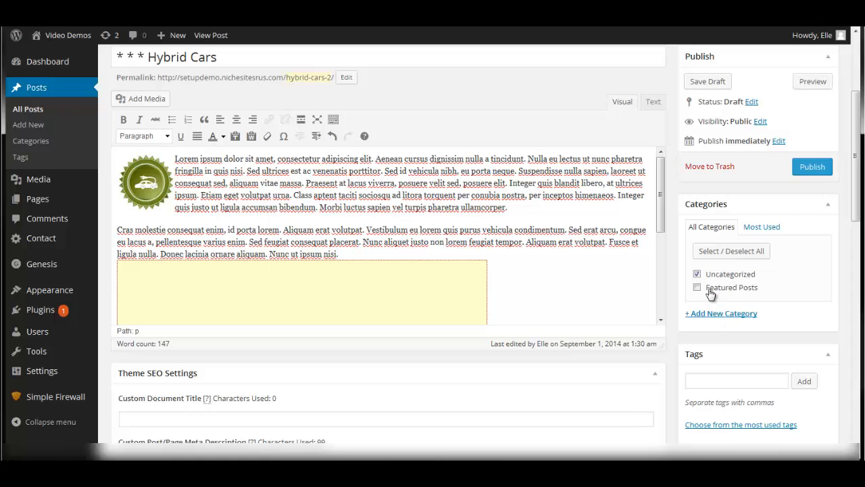
left_click(696, 275)
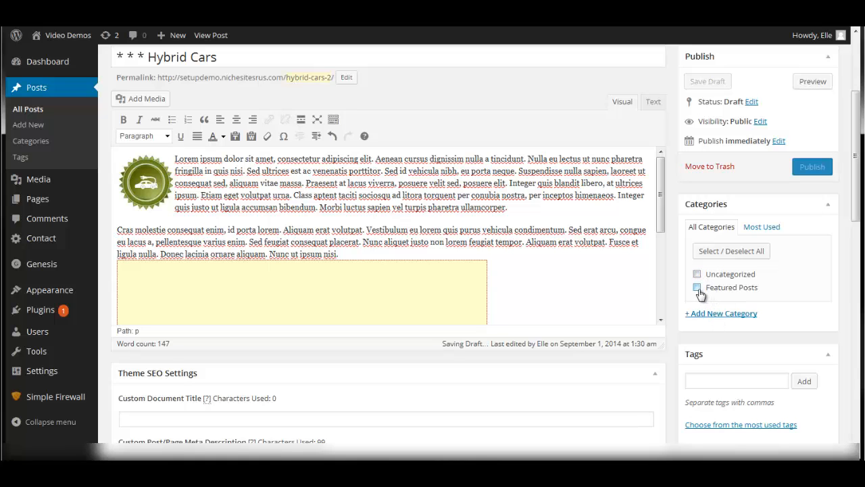
left_click(697, 289)
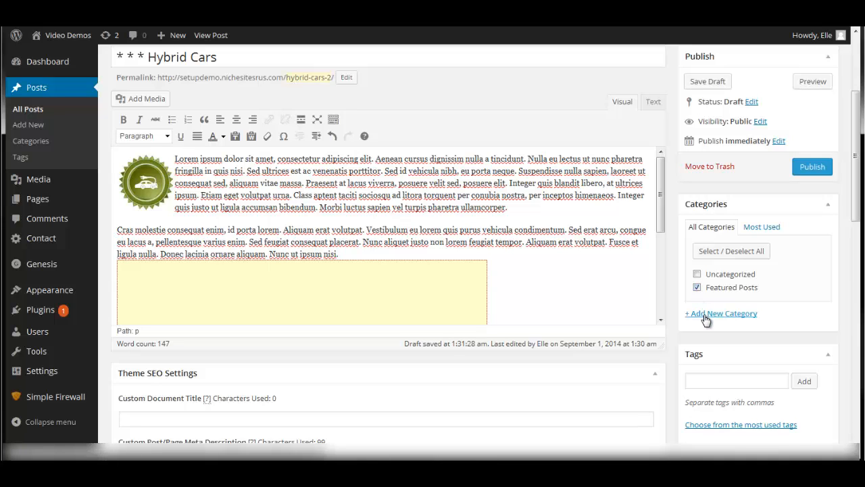
Create a new top-level category named "Videos" and assign it to the Hybrid Cars post.
left_click(706, 315)
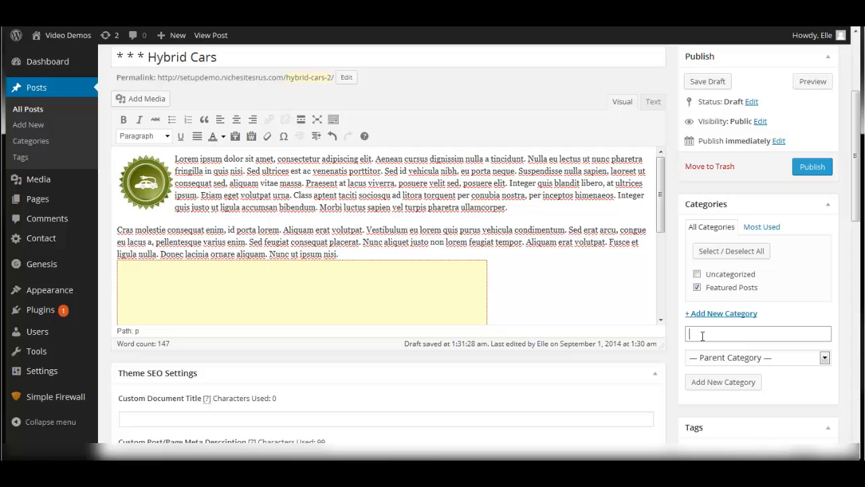
type("Videos")
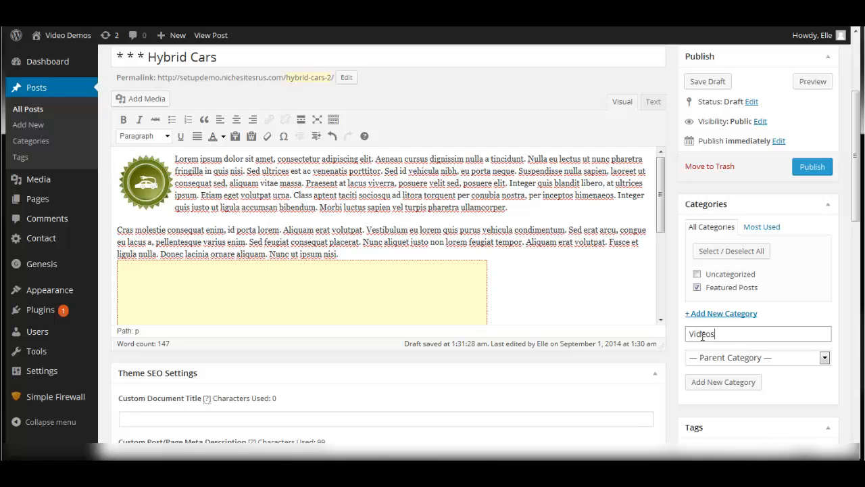
left_click(707, 383)
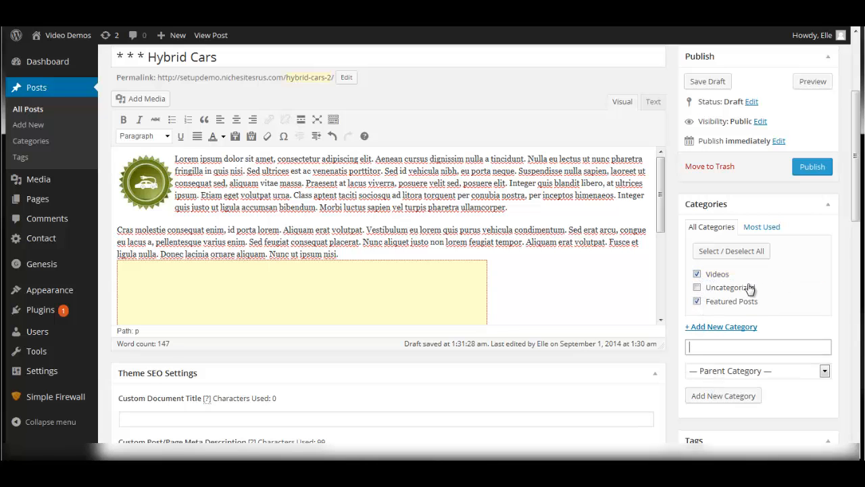
Set the green hybrid car icon from the media library as the post's featured image and publish the post.
scroll(774, 293, "down", 2)
scroll(775, 294, "down", 3)
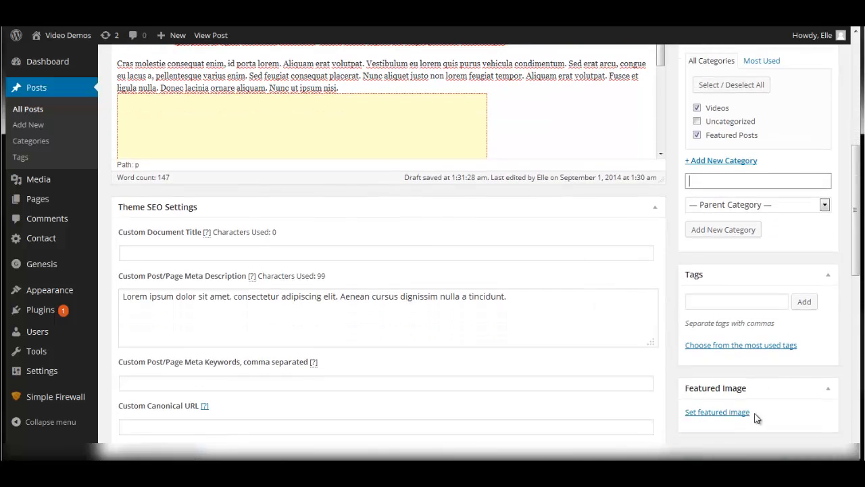
left_click(728, 414)
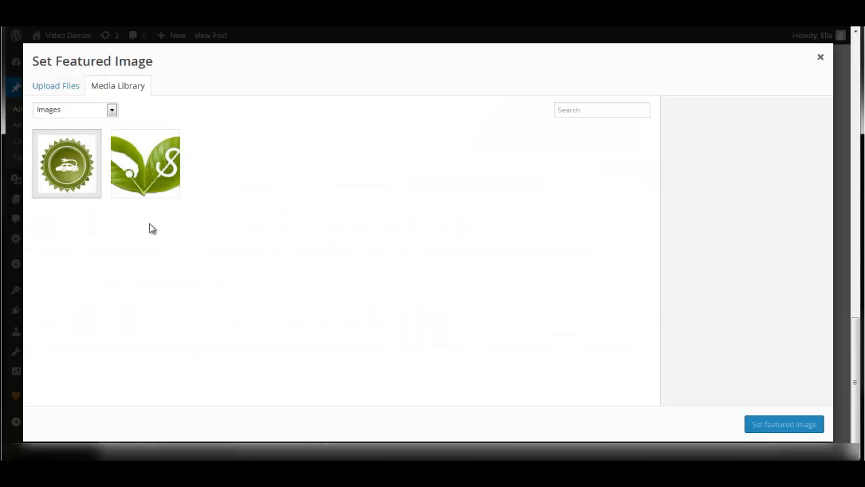
left_click(76, 174)
left_click(784, 424)
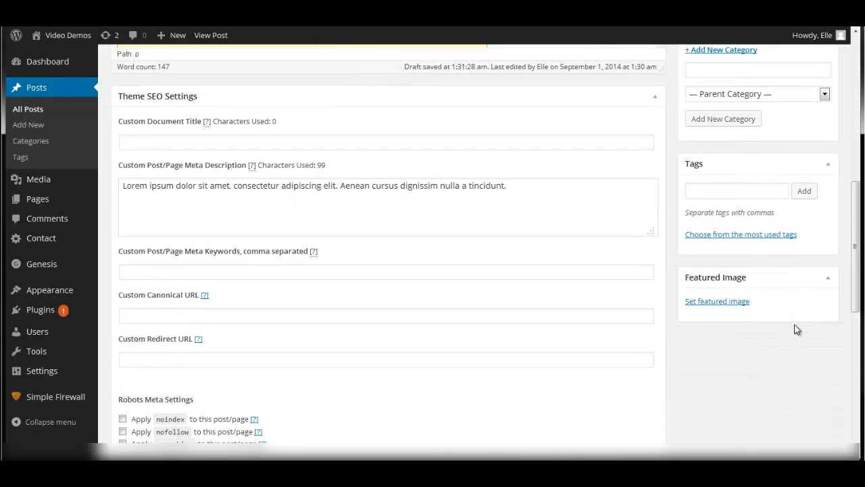
scroll(801, 347, "up", 8)
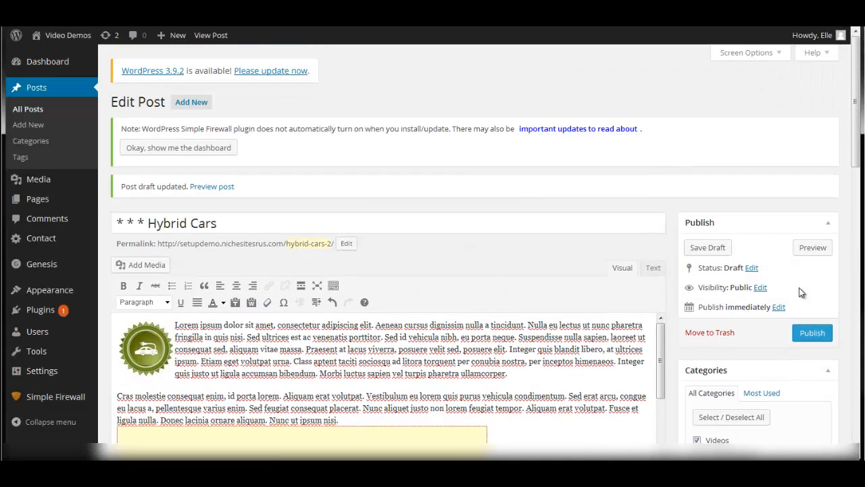
left_click(818, 335)
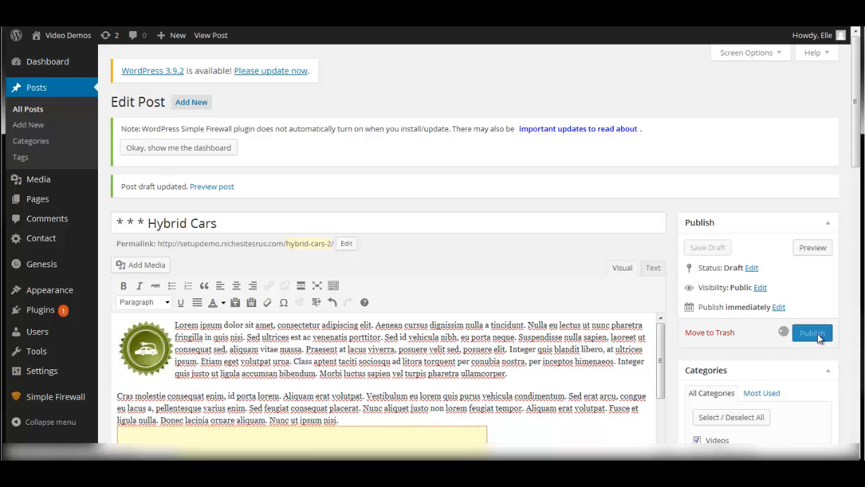